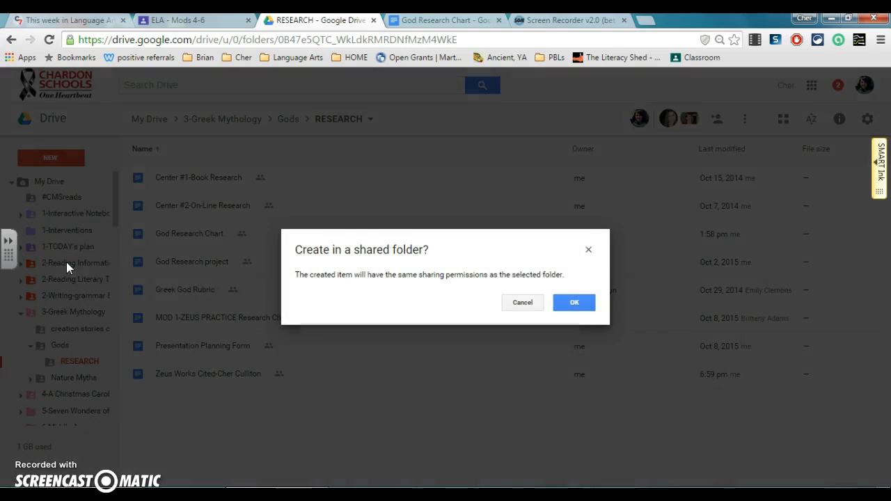
- Create the new document in the shared folder and title it "Zeus Works Cited" followed by the author's full name
{"action": "left_click", "coordinate": [575, 302]}
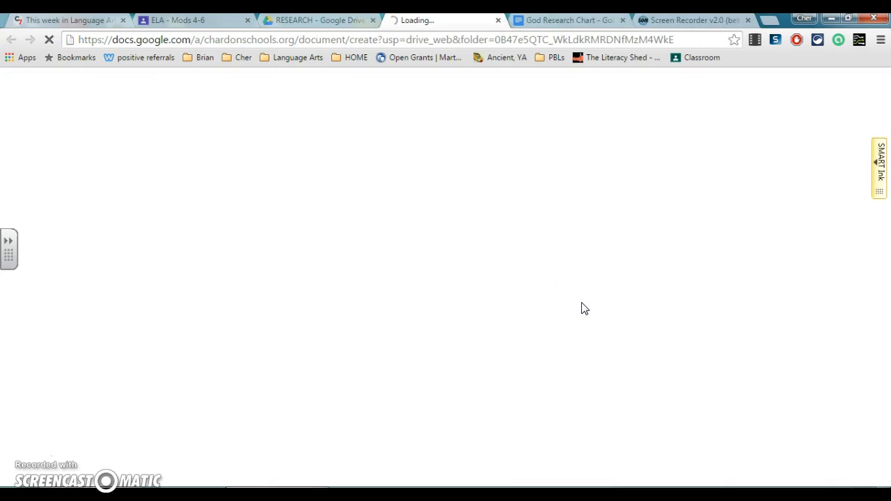
{"action": "left_click", "coordinate": [369, 163]}
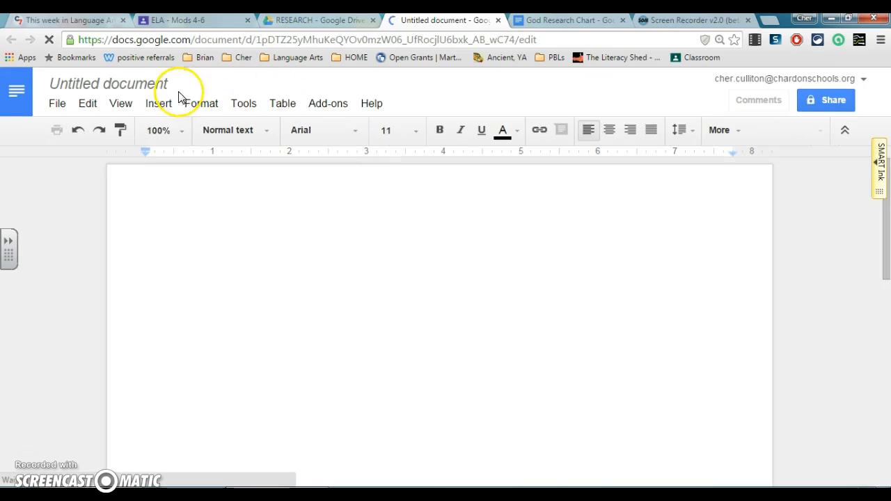
{"action": "left_click", "coordinate": [159, 84]}
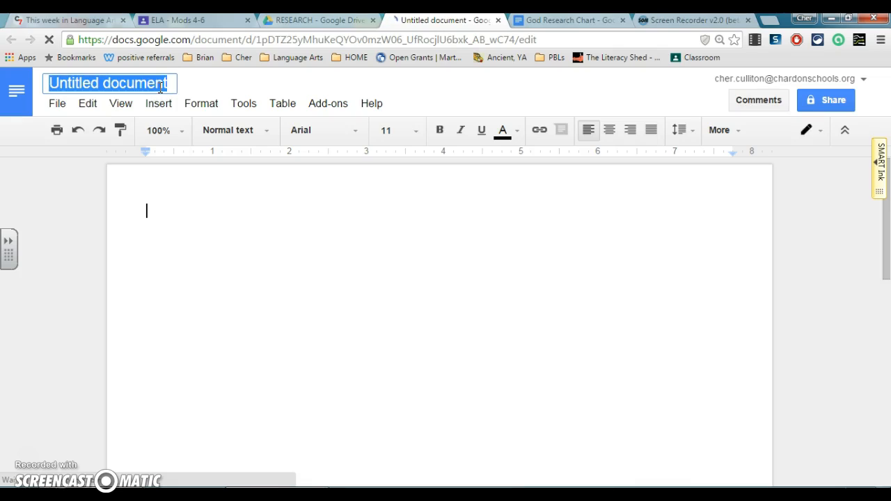
{"action": "type", "text": "Zeus"}
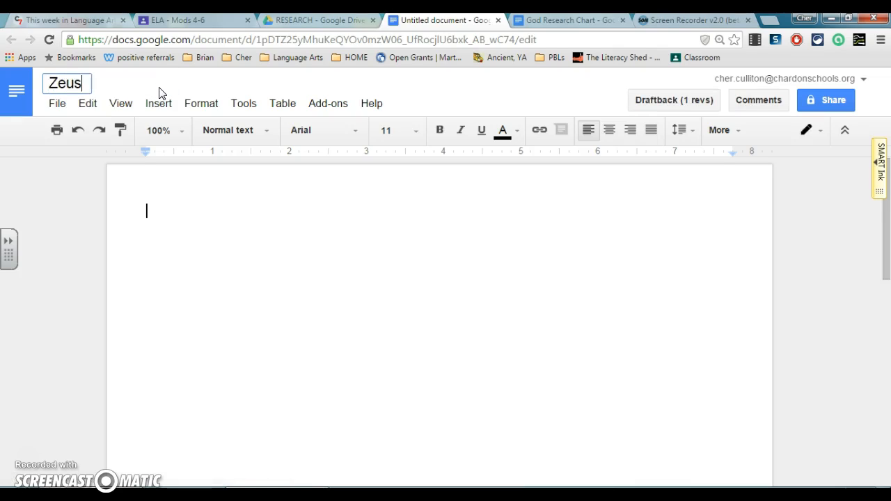
{"action": "type", "text": " Works"}
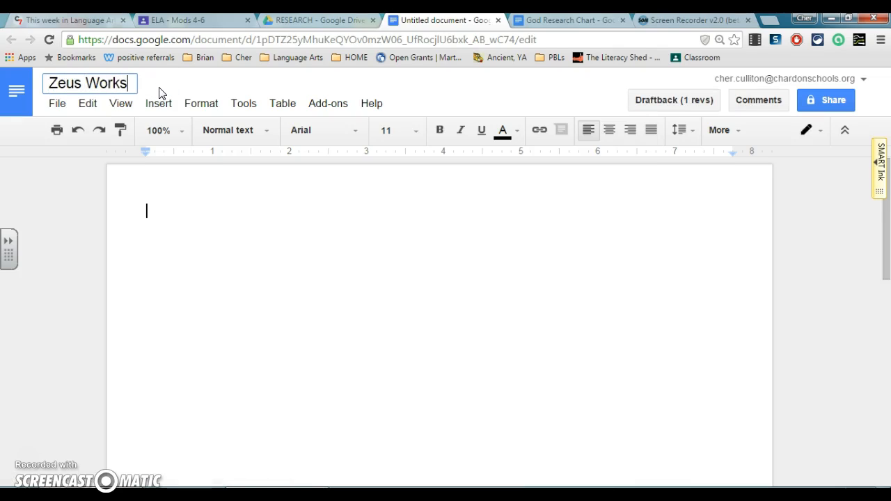
{"action": "type", "text": " Cited Cher Culliton"}
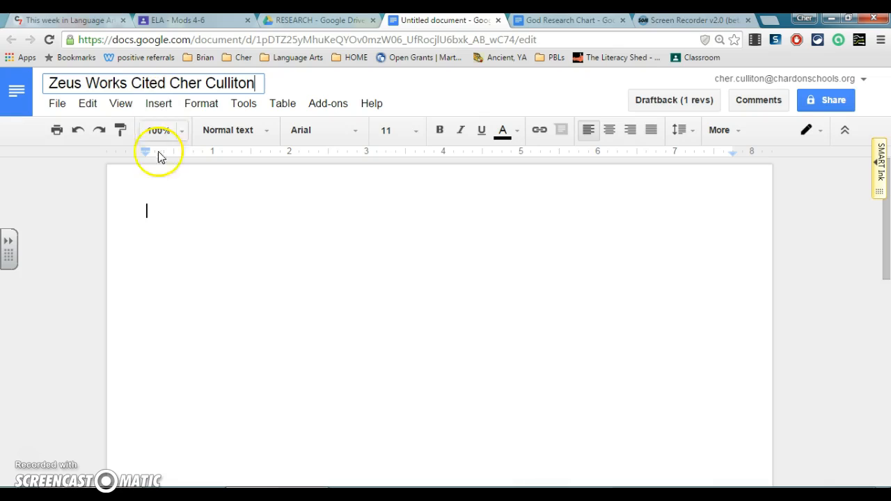
{"action": "left_click", "coordinate": [164, 204]}
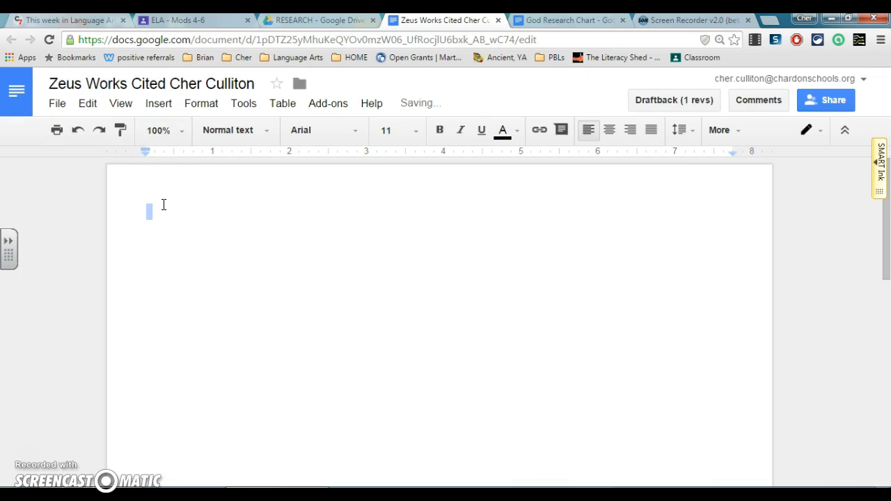
- Set the line spacing of the blank document to Double
{"action": "left_click", "coordinate": [196, 106]}
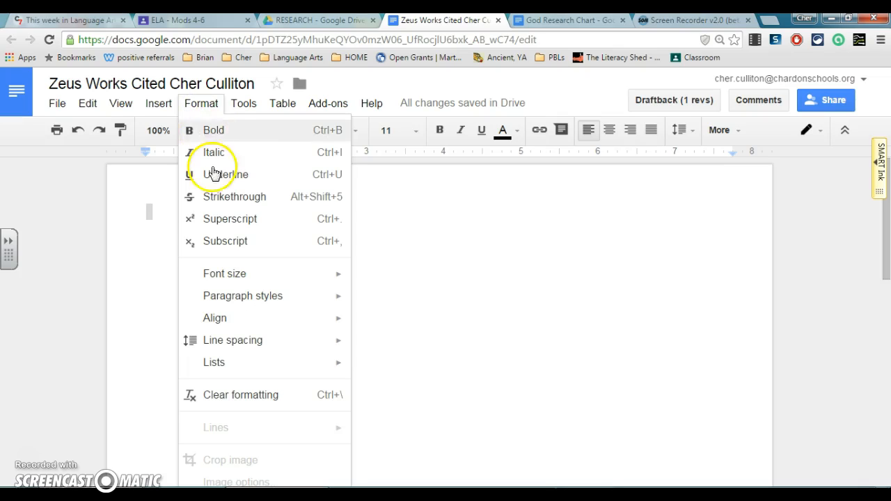
{"action": "mouse_move", "coordinate": [237, 347]}
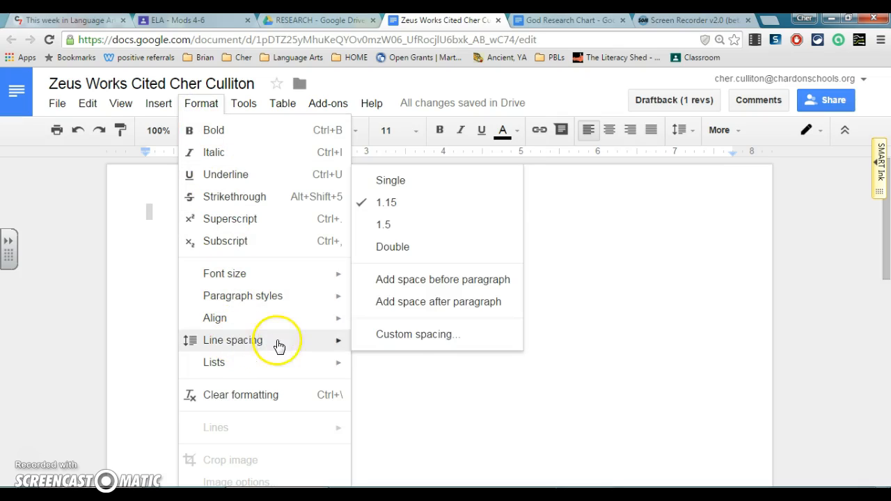
{"action": "left_click", "coordinate": [407, 251]}
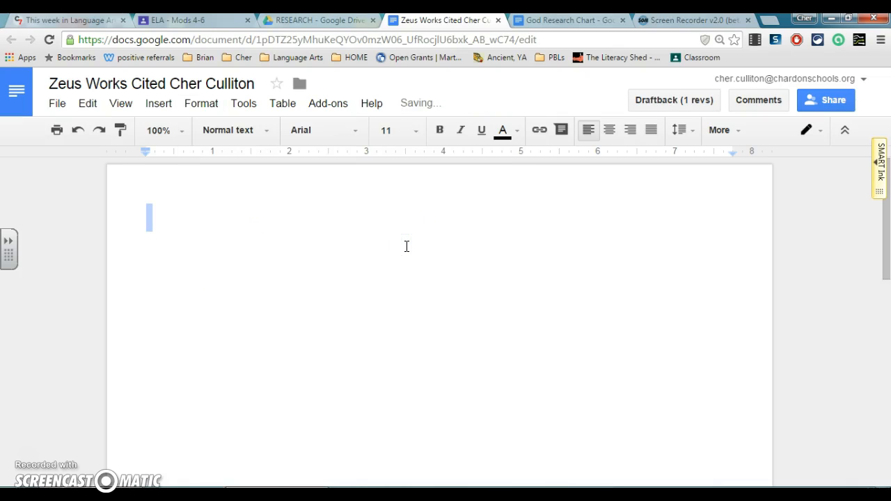
{"action": "left_click", "coordinate": [162, 216]}
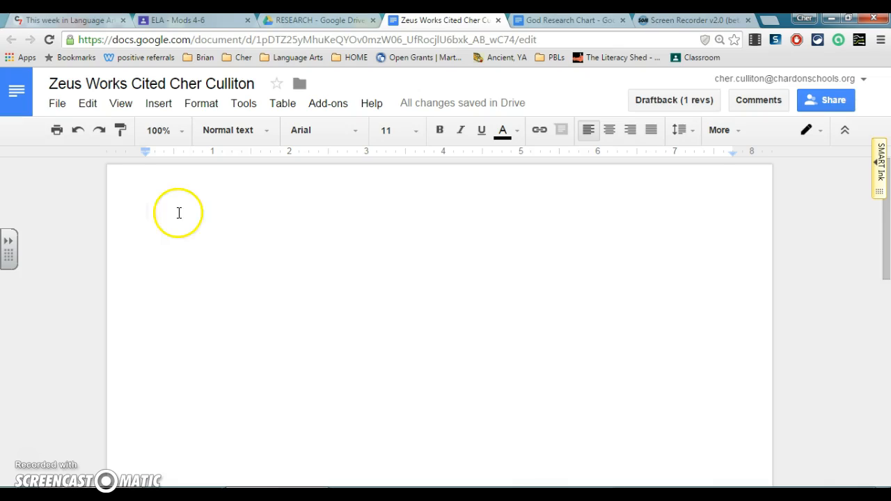
- Right-align the first line and enter the author's last name followed by page number 1
{"action": "left_click", "coordinate": [631, 131]}
{"action": "left_click", "coordinate": [631, 132]}
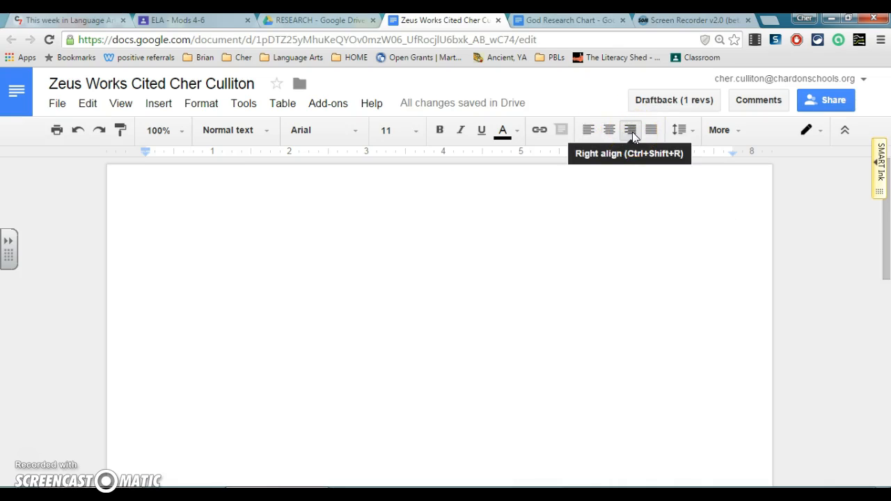
{"action": "type", "text": "Culliton "}
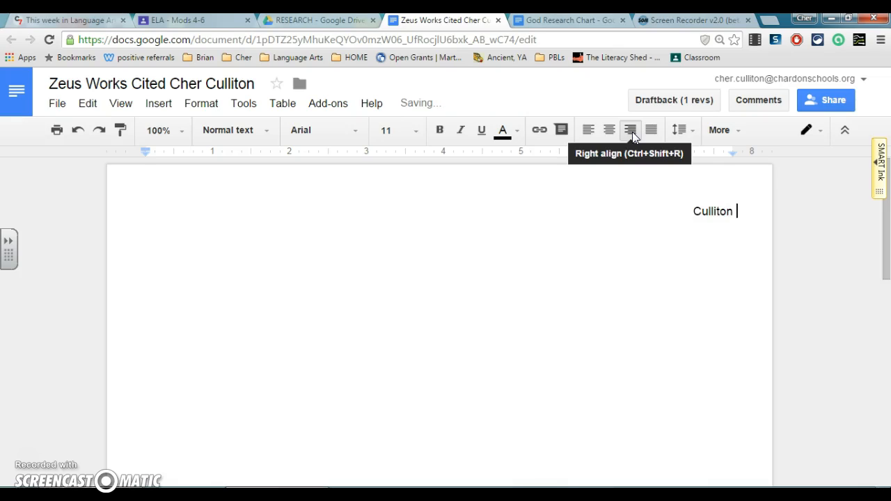
{"action": "type", "text": "1"}
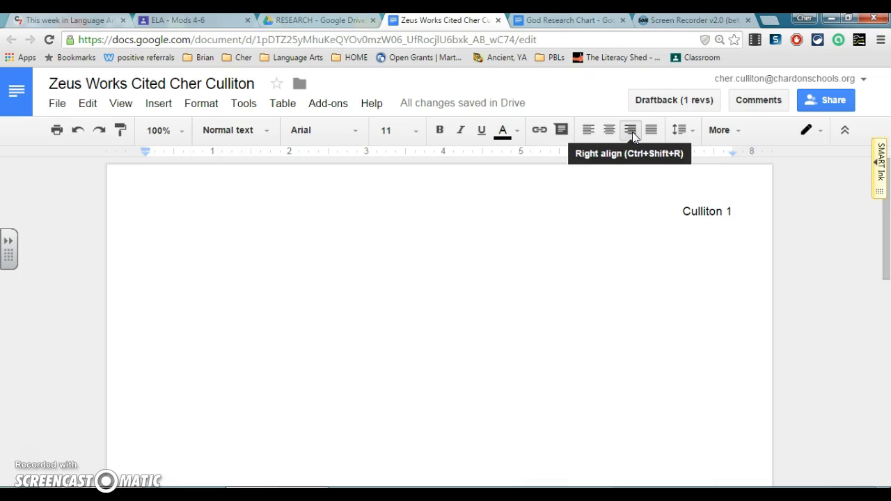
- Add a centered "Works Cited" heading on the next line and left-align the line below it
{"action": "key", "text": "Return"}
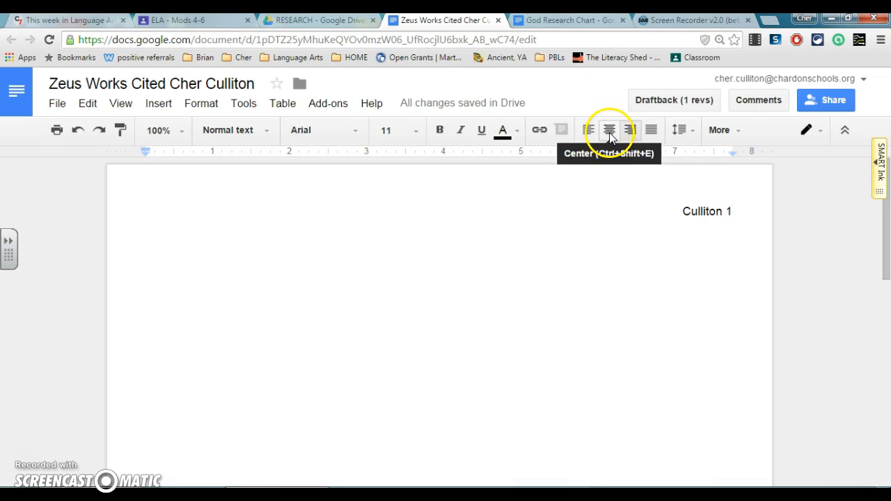
{"action": "left_click", "coordinate": [610, 137]}
{"action": "type", "text": "Works Cited"}
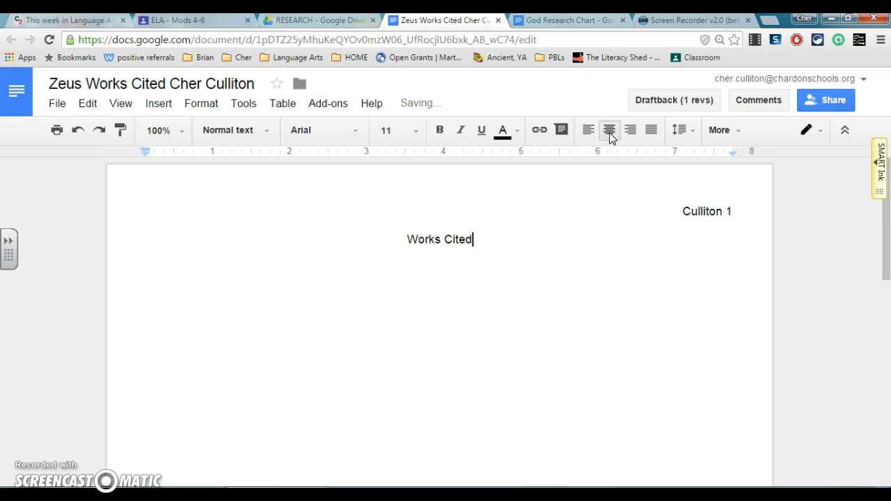
{"action": "key", "text": "Return"}
{"action": "left_click", "coordinate": [590, 134]}
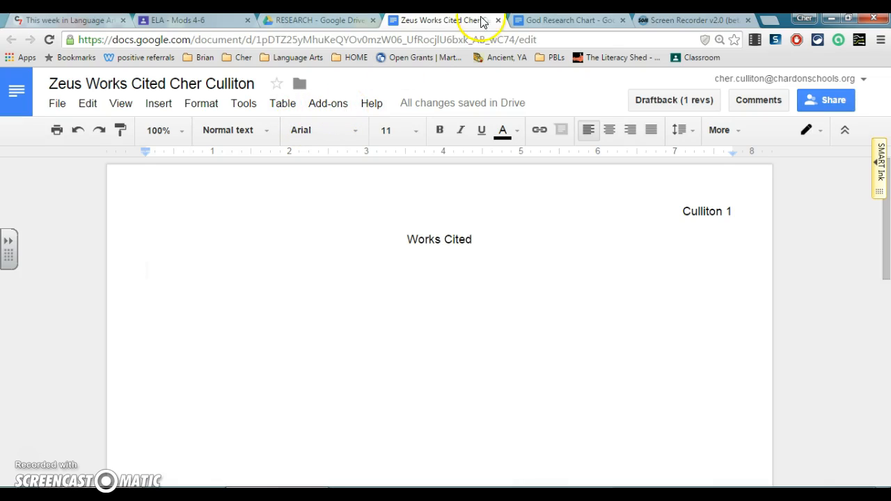
- Copy the Source #1 citation for The Greek Gods from God Research Chart into the Zeus document below the Works Cited heading
{"action": "left_click", "coordinate": [543, 21]}
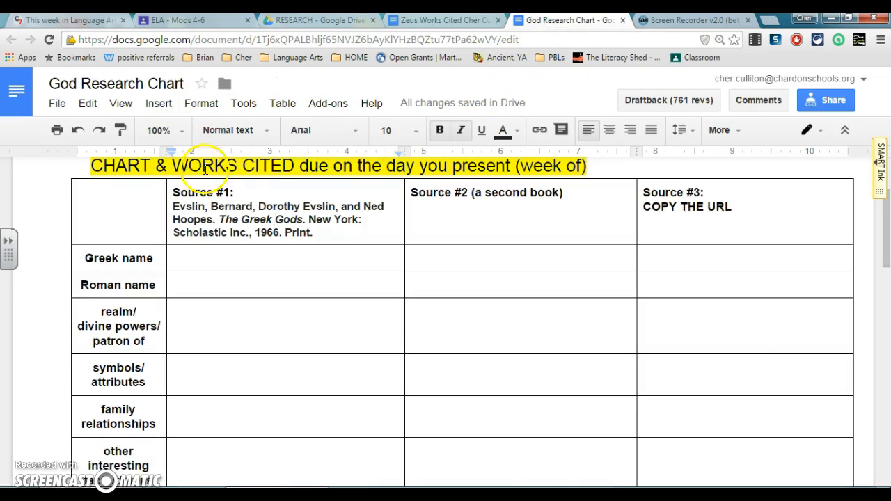
{"action": "left_click_drag", "start_coordinate": [315, 234], "coordinate": [174, 213]}
{"action": "key", "text": "ctrl+c"}
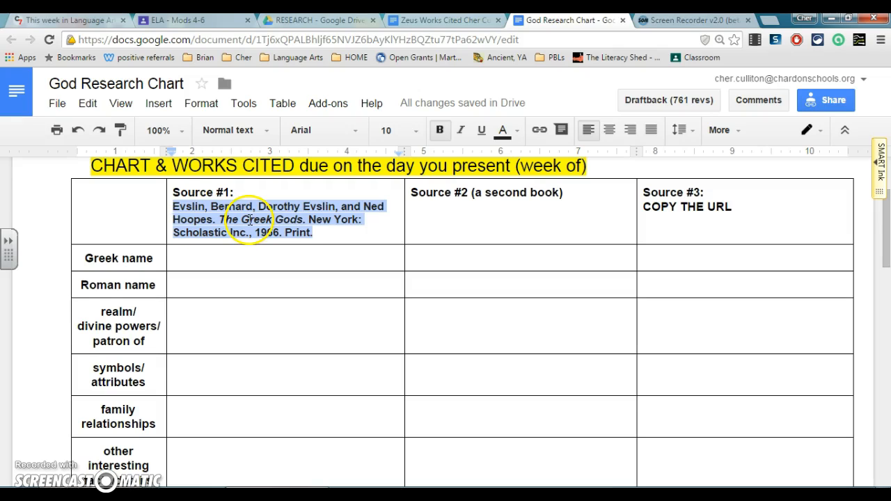
{"action": "left_click", "coordinate": [425, 21]}
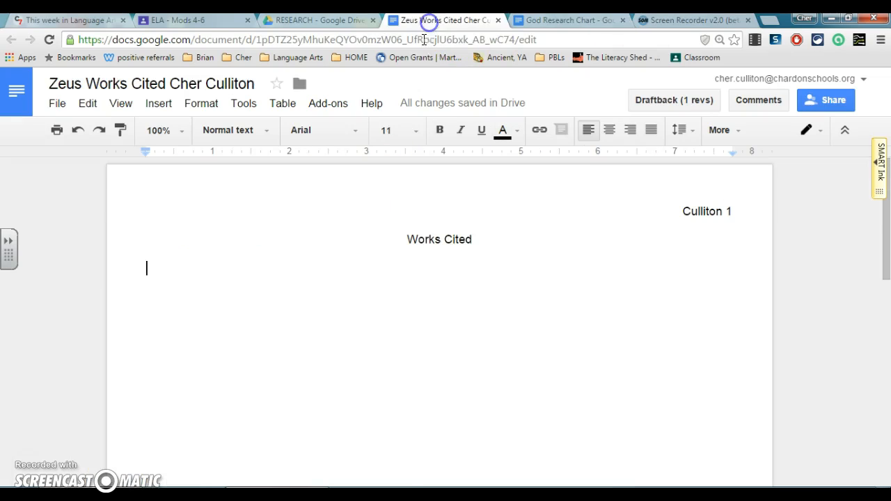
{"action": "left_click", "coordinate": [164, 296]}
{"action": "key", "text": "ctrl+v"}
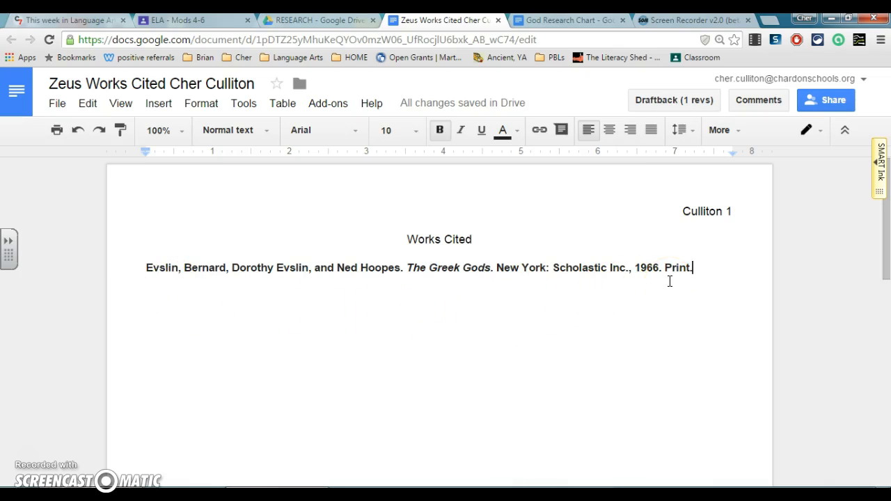
- Start a new line after the pasted citation and set its line spacing to Double
{"action": "left_click", "coordinate": [635, 267]}
{"action": "left_click", "coordinate": [692, 211]}
{"action": "double_click", "coordinate": [705, 264]}
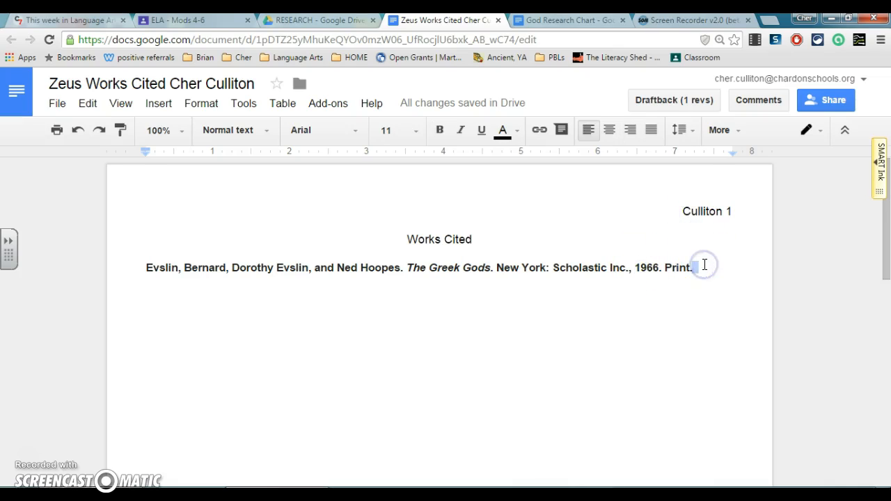
{"action": "key", "text": "Return"}
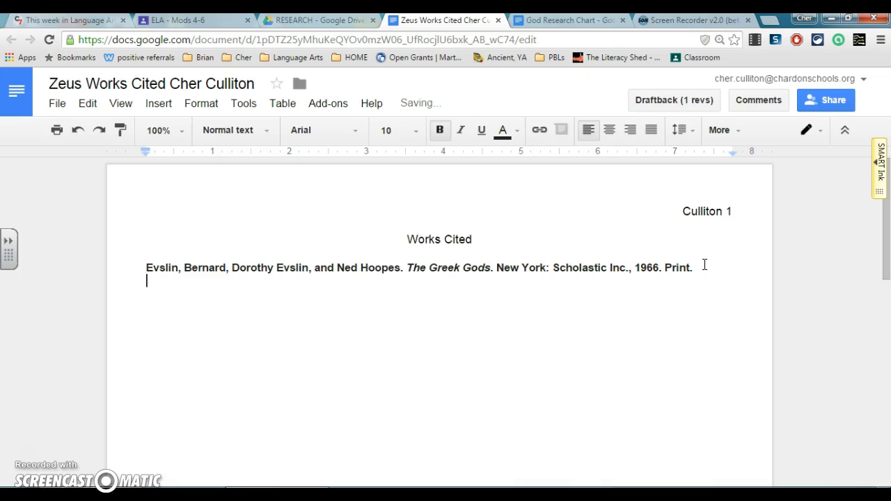
{"action": "key", "text": "BackSpace"}
{"action": "left_click", "coordinate": [207, 110]}
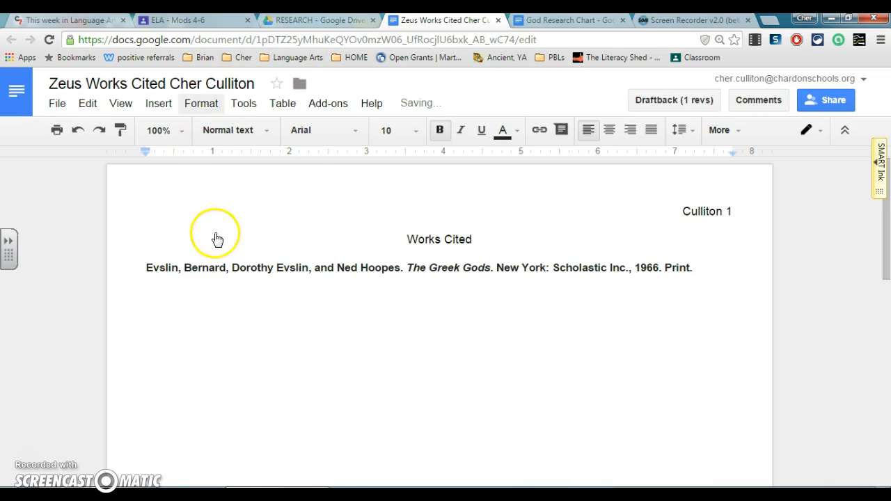
{"action": "mouse_move", "coordinate": [222, 297]}
{"action": "left_click", "coordinate": [234, 349]}
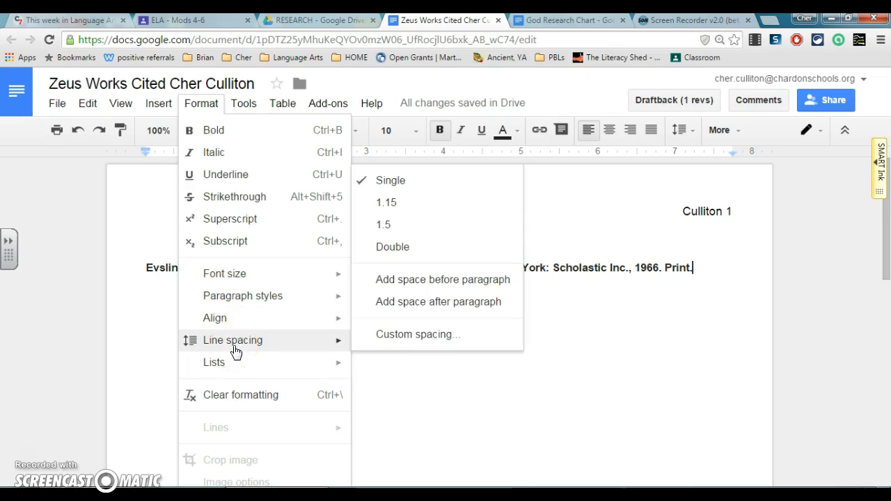
{"action": "left_click", "coordinate": [412, 247]}
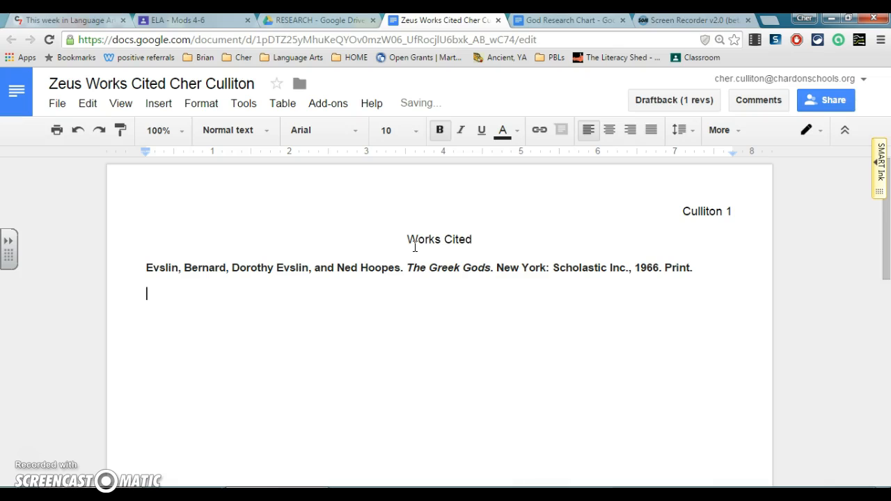
- Return to God Research Chart and open Manage Bibliography in the EasyBib Bibliography Creator add-on
{"action": "left_click", "coordinate": [546, 21]}
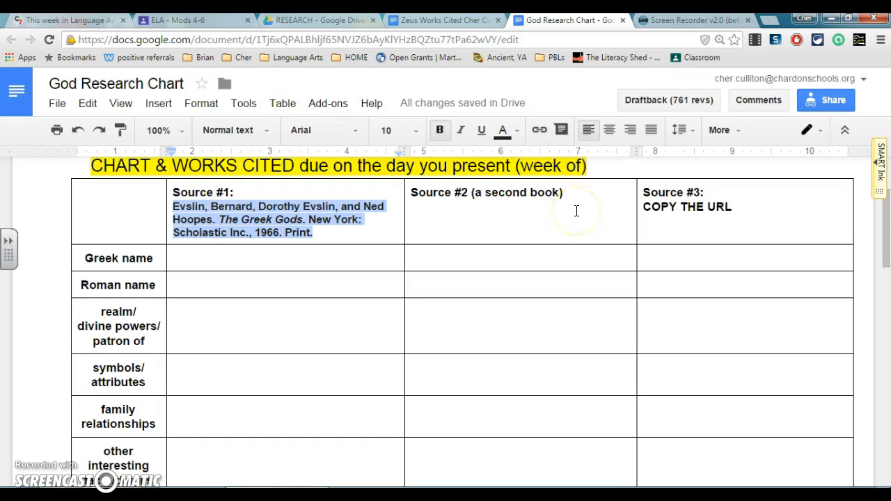
{"action": "left_click", "coordinate": [331, 112]}
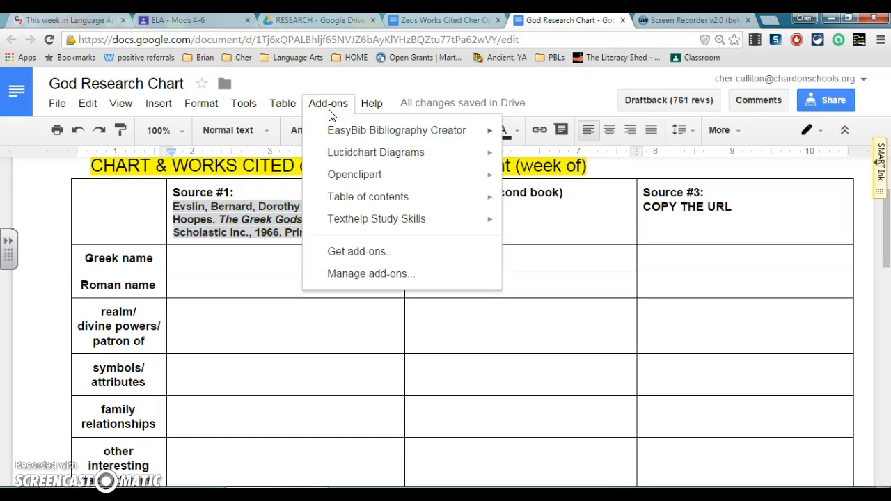
{"action": "mouse_move", "coordinate": [453, 133]}
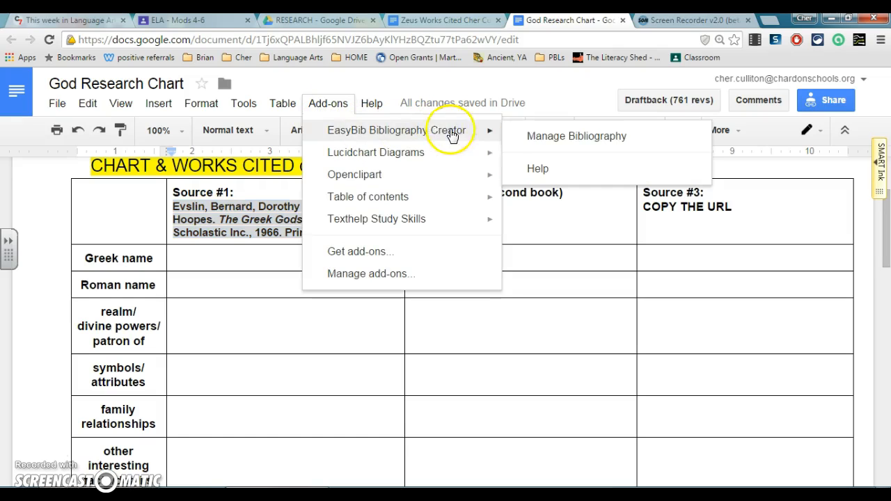
{"action": "left_click", "coordinate": [565, 138]}
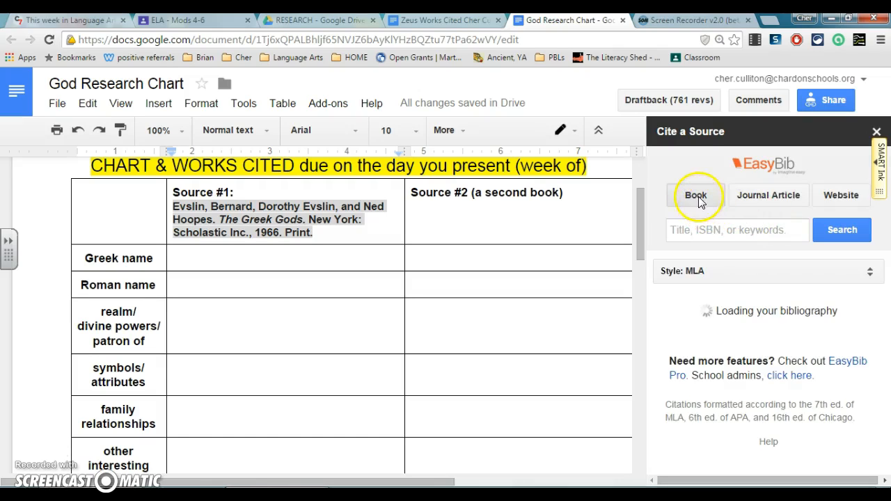
- Search EasyBib's book sources for "Ken Jennings mythology" and look through the results
{"action": "left_click", "coordinate": [704, 232]}
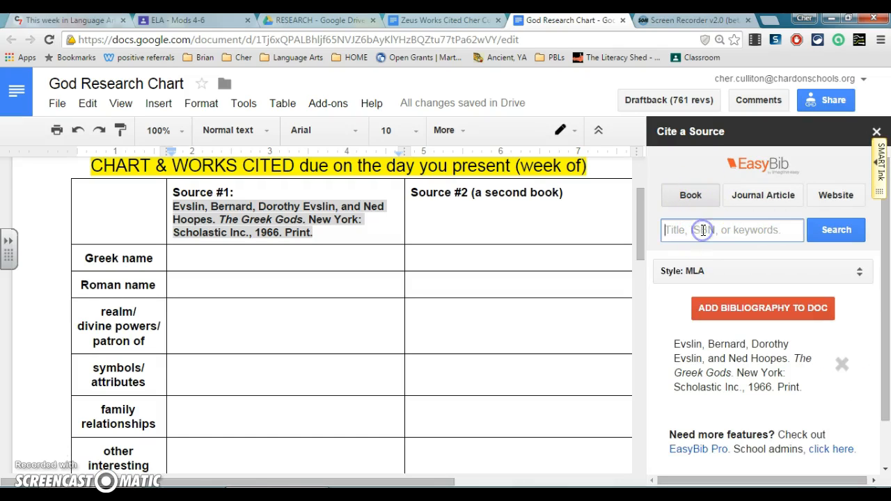
{"action": "type", "text": "Ken"}
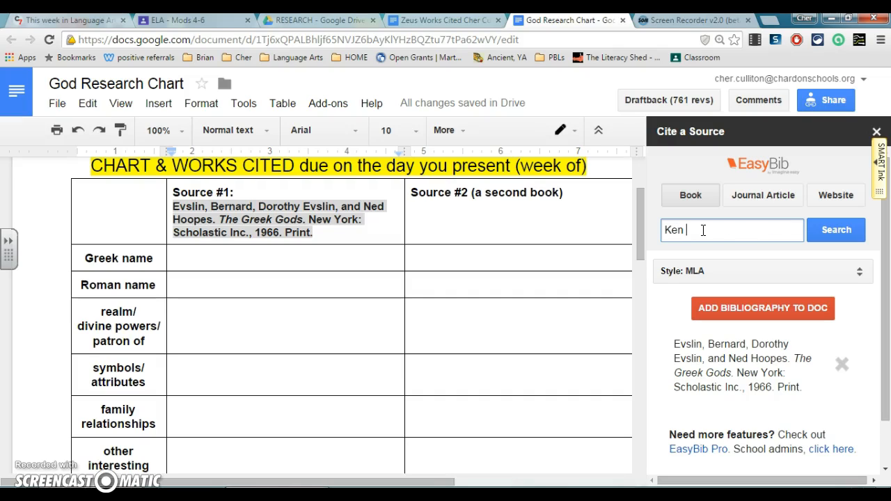
{"action": "type", "text": " Jennings mythology"}
{"action": "left_click", "coordinate": [837, 231]}
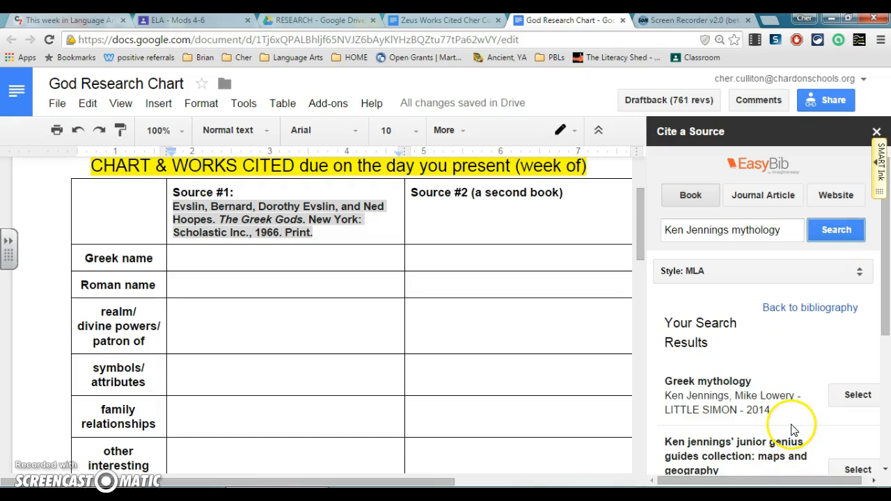
{"action": "scroll", "coordinate": [792, 429], "scroll_direction": "down", "scroll_amount": 1}
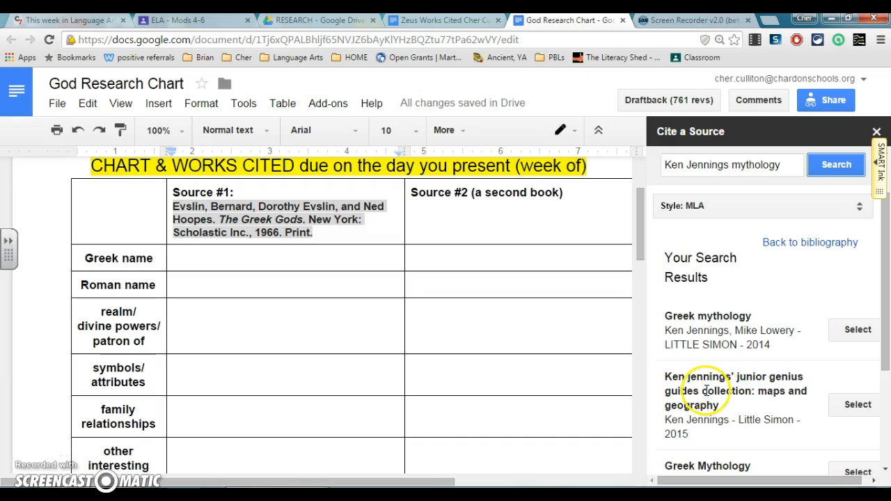
{"action": "scroll", "coordinate": [768, 413], "scroll_direction": "down", "scroll_amount": 2}
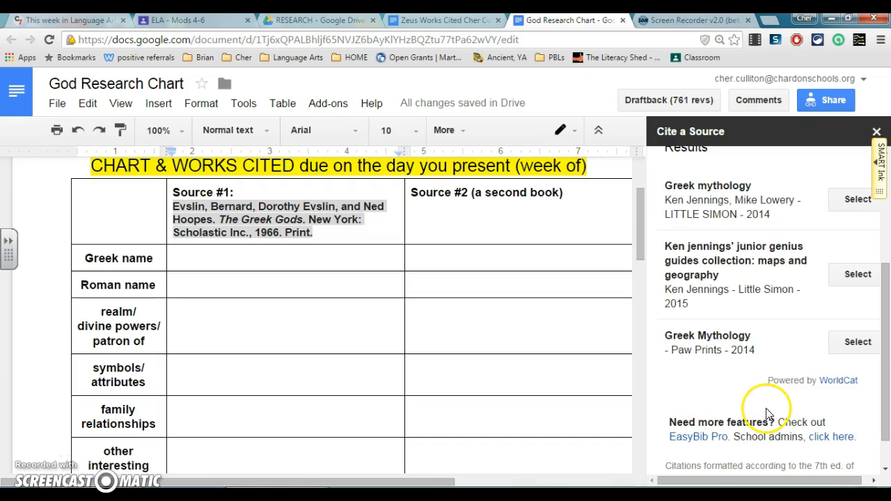
- Add the 2014 LITTLE SIMON "Greek mythology" result to the EasyBib bibliography and copy its citation into the Source #2 cell below the heading
{"action": "scroll", "coordinate": [766, 412], "scroll_direction": "up", "scroll_amount": 2}
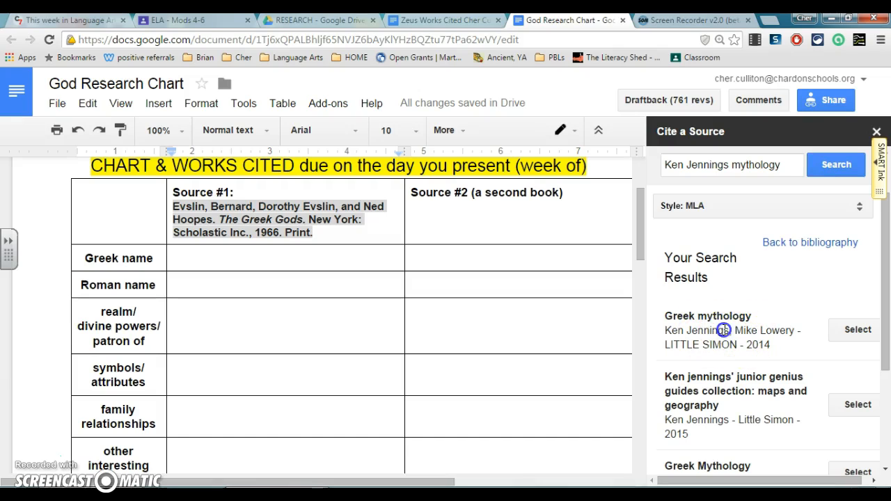
{"action": "left_click", "coordinate": [856, 332]}
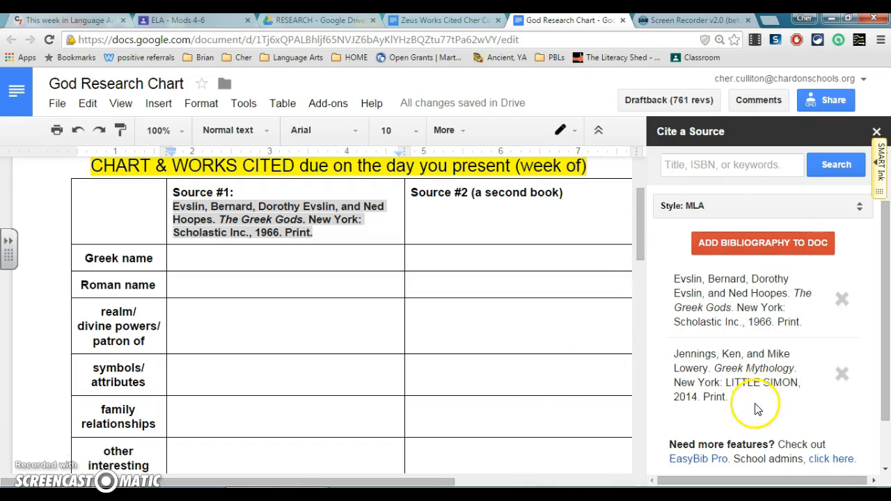
{"action": "left_click_drag", "start_coordinate": [735, 404], "coordinate": [700, 381]}
{"action": "key", "text": "ctrl+c"}
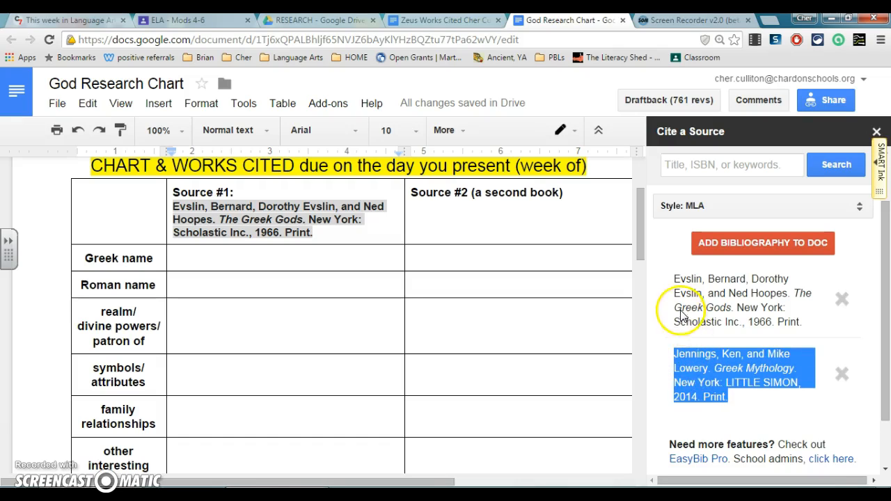
{"action": "left_click", "coordinate": [688, 374]}
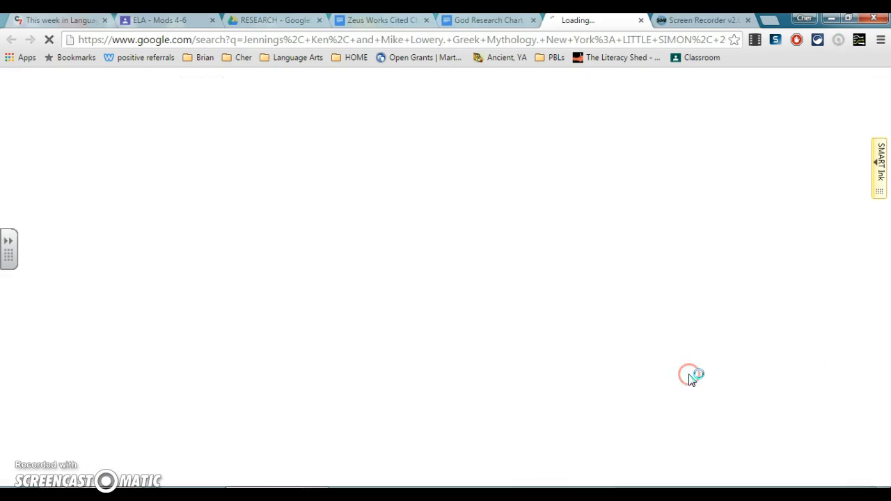
{"action": "left_click", "coordinate": [642, 21]}
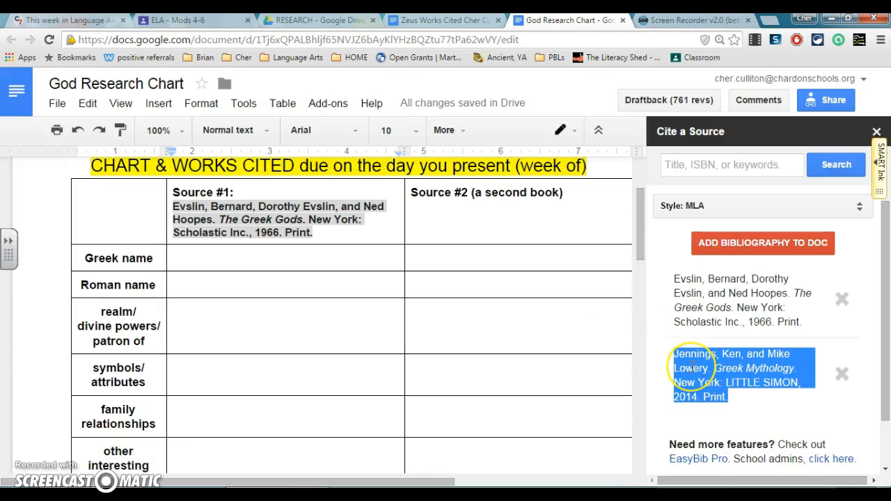
{"action": "left_click", "coordinate": [565, 191]}
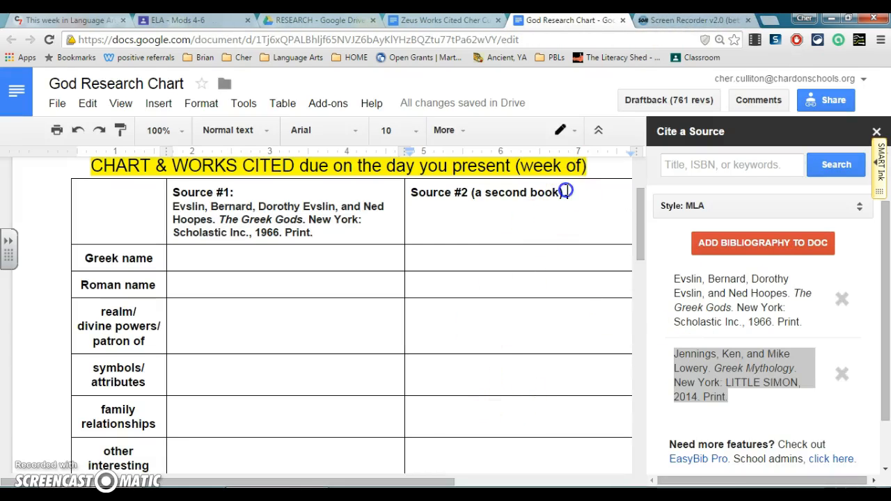
{"action": "key", "text": "Return"}
{"action": "key", "text": "ctrl+v"}
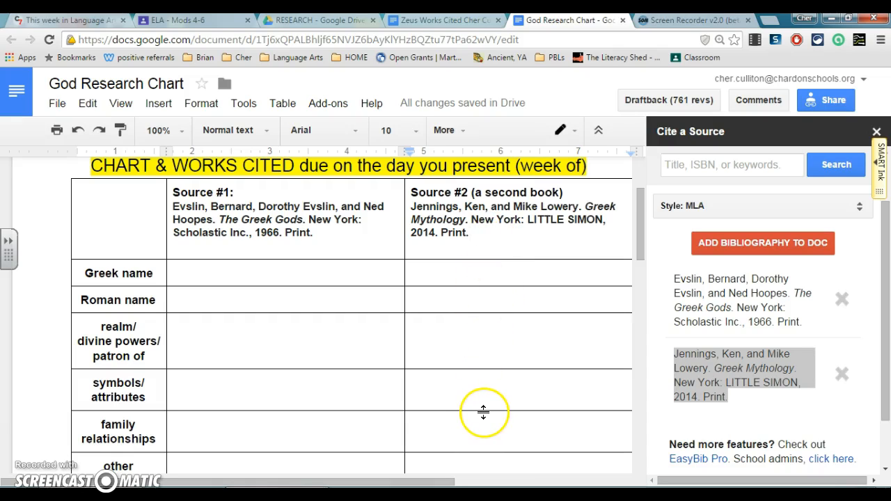
- Paste the Greek Mythology citation into the Zeus Works Cited document below The Greek Gods entry and start a new line
{"action": "left_click", "coordinate": [443, 20]}
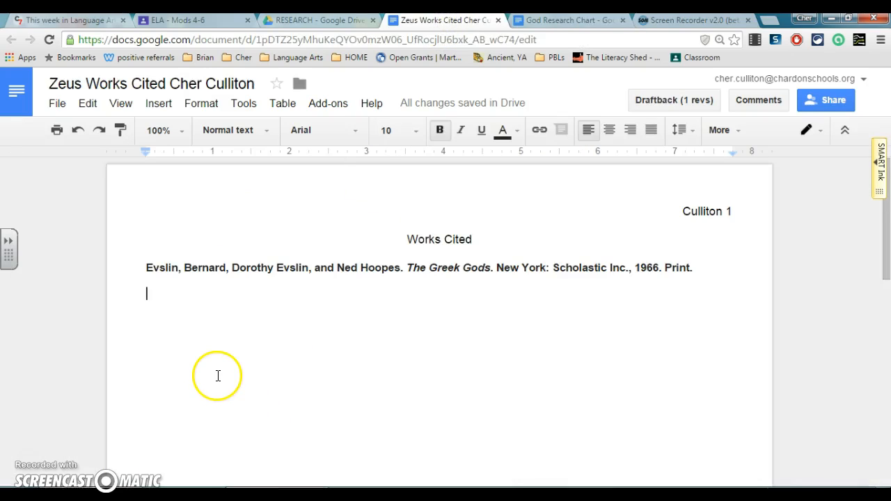
{"action": "key", "text": "ctrl+v"}
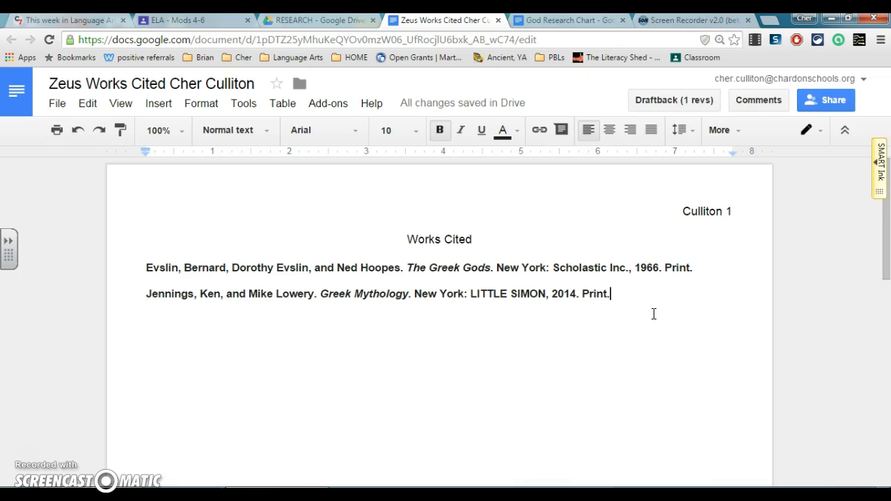
{"action": "key", "text": "Return"}
{"action": "left_click", "coordinate": [569, 20]}
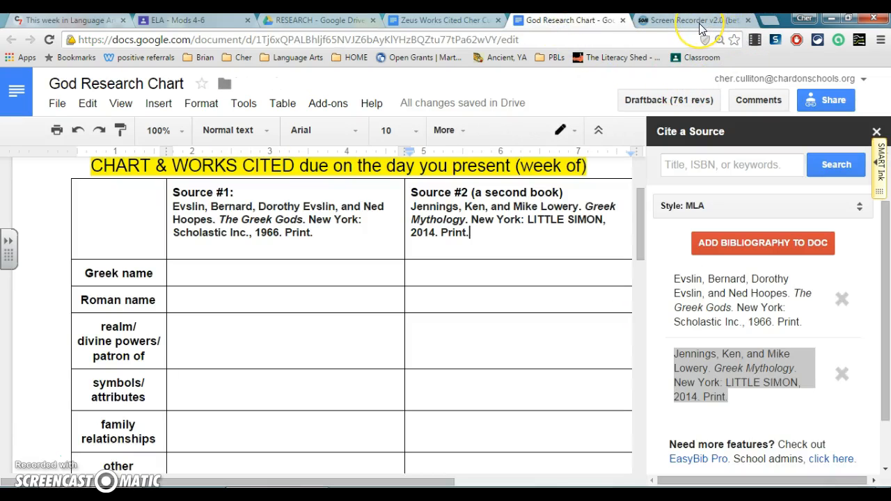
{"action": "left_click", "coordinate": [770, 21]}
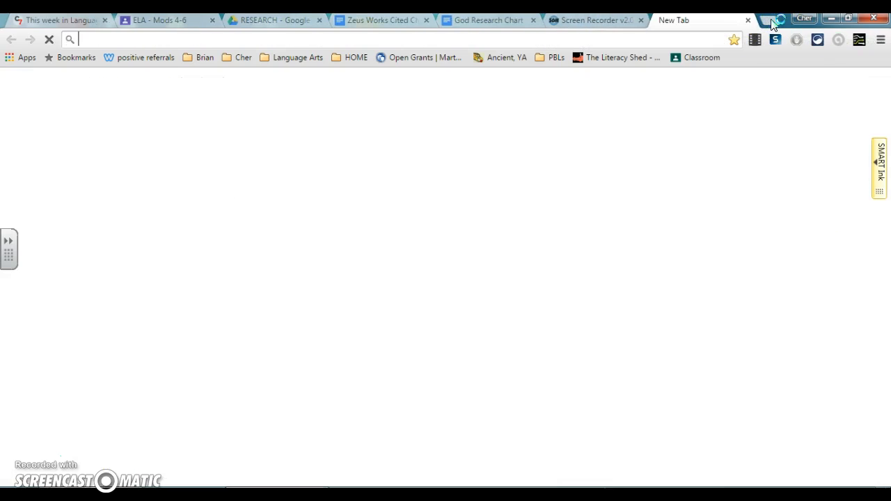
{"action": "type", "text": "zeus"}
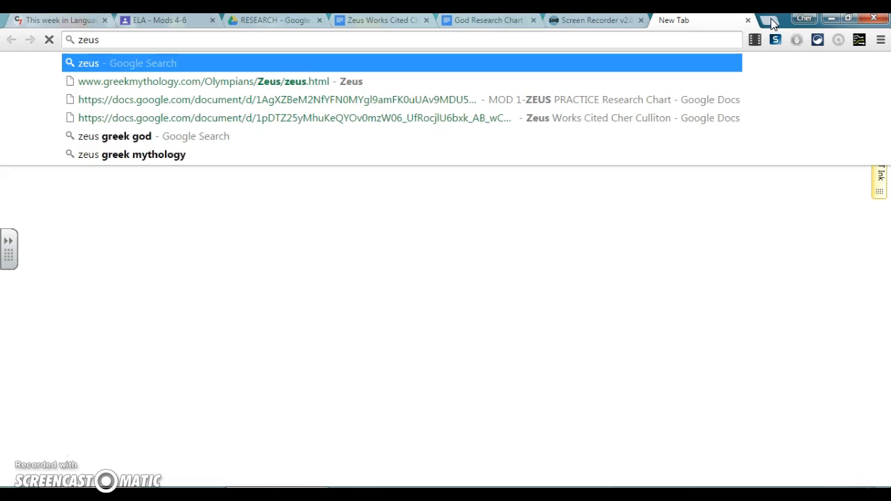
{"action": "type", "text": " greek mytho"}
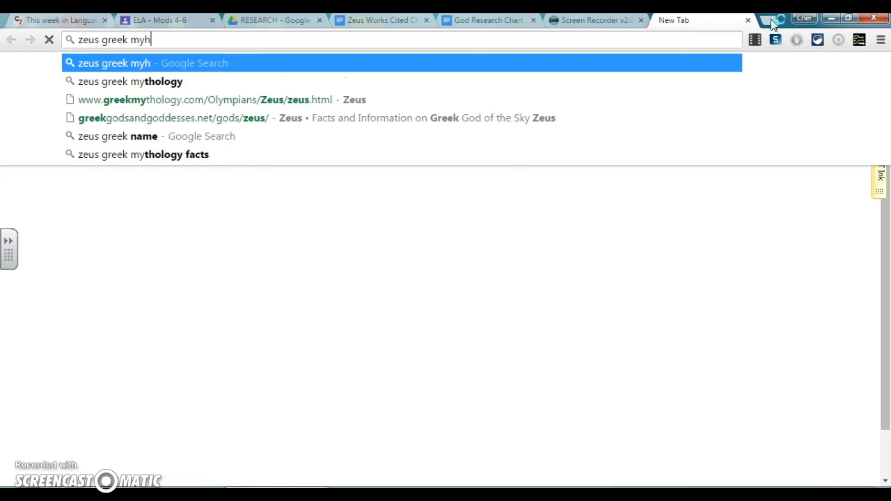
{"action": "type", "text": "logy f"}
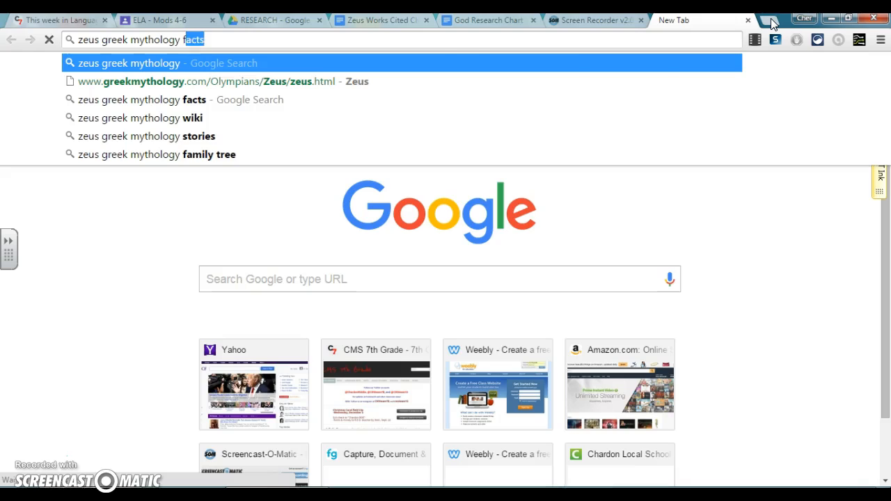
{"action": "key", "text": "Return"}
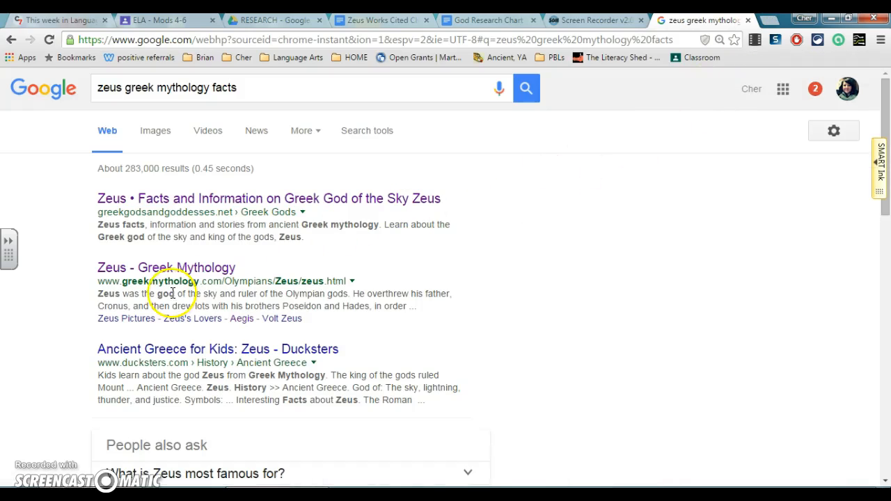
{"action": "left_click", "coordinate": [173, 270]}
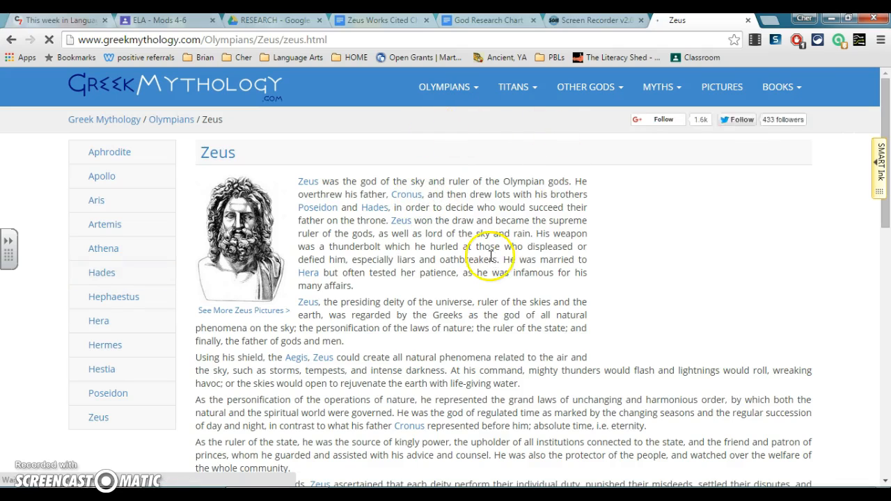
- Look over the greekmythology.com Zeus page and copy its full web address
{"action": "scroll", "coordinate": [488, 258], "scroll_direction": "down", "scroll_amount": 5}
{"action": "scroll", "coordinate": [523, 285], "scroll_direction": "up", "scroll_amount": 5}
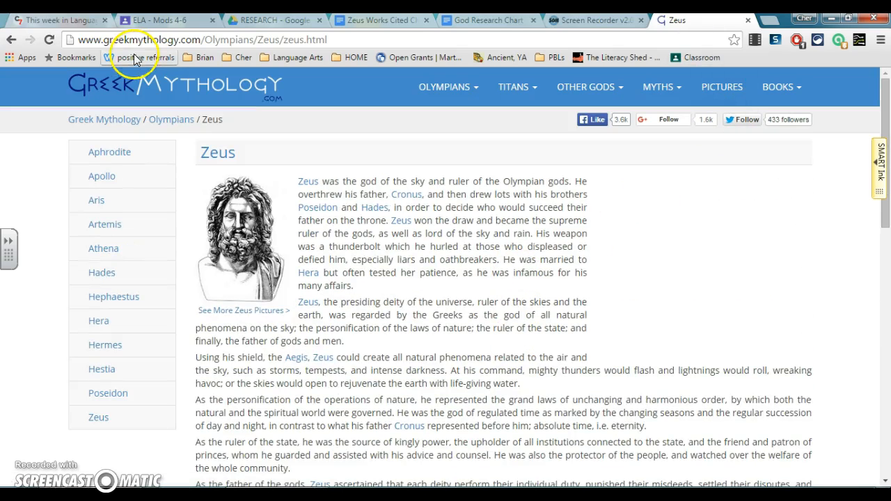
{"action": "left_click", "coordinate": [265, 39]}
{"action": "left_click", "coordinate": [332, 40]}
{"action": "left_click_drag", "start_coordinate": [335, 41], "coordinate": [69, 59]}
{"action": "key", "text": "ctrl+c"}
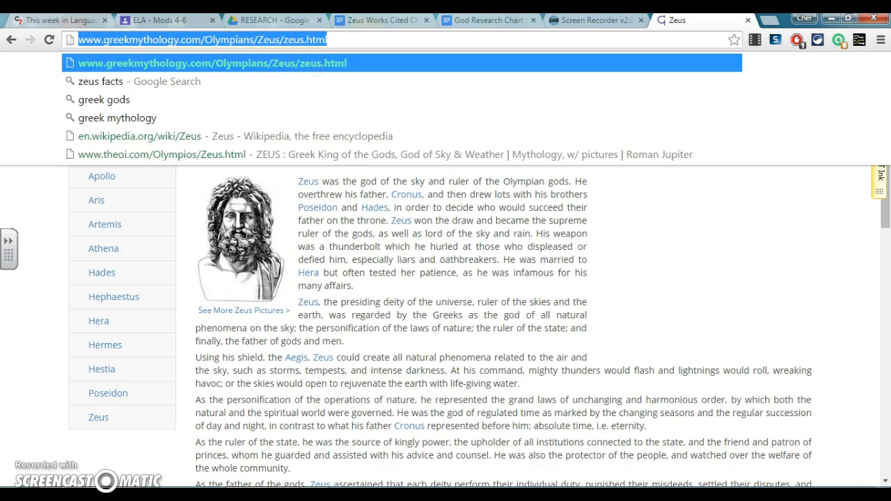
- Back in God Research Chart, search EasyBib's website sources for the copied address and add the Zeus result to the bibliography
{"action": "left_click", "coordinate": [484, 20]}
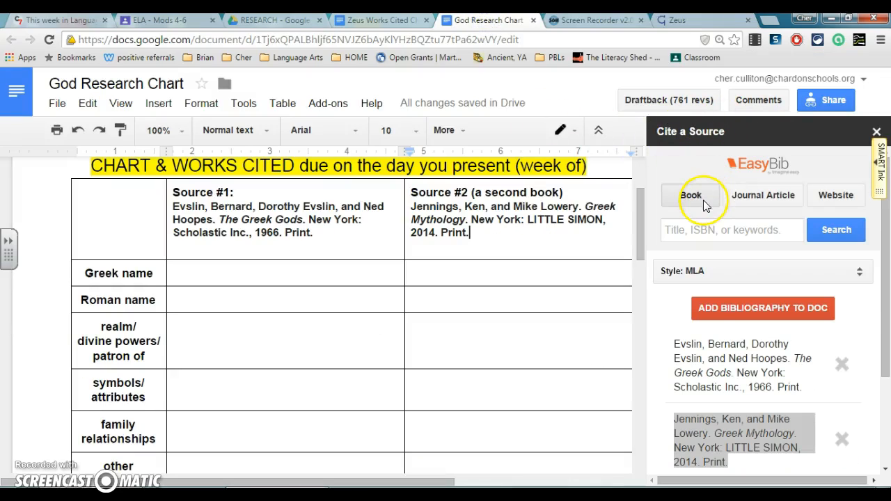
{"action": "left_click", "coordinate": [836, 195]}
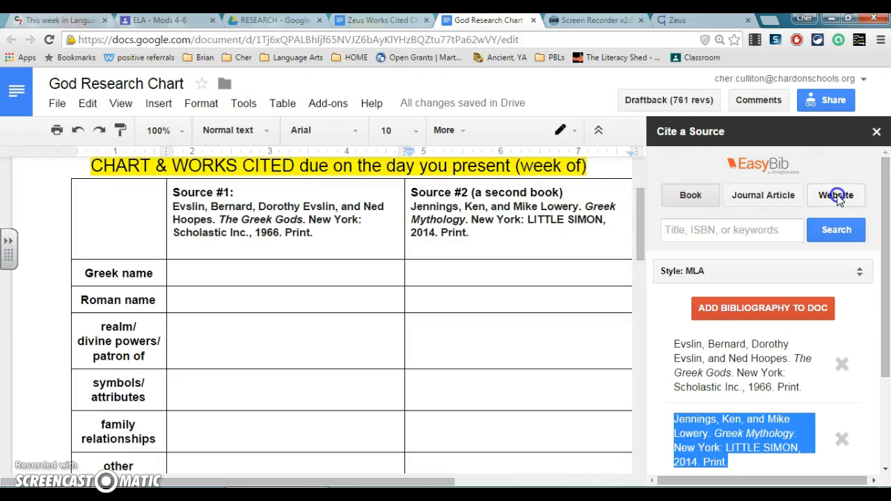
{"action": "left_click", "coordinate": [773, 233]}
{"action": "key", "text": "ctrl+v"}
{"action": "left_click", "coordinate": [839, 231]}
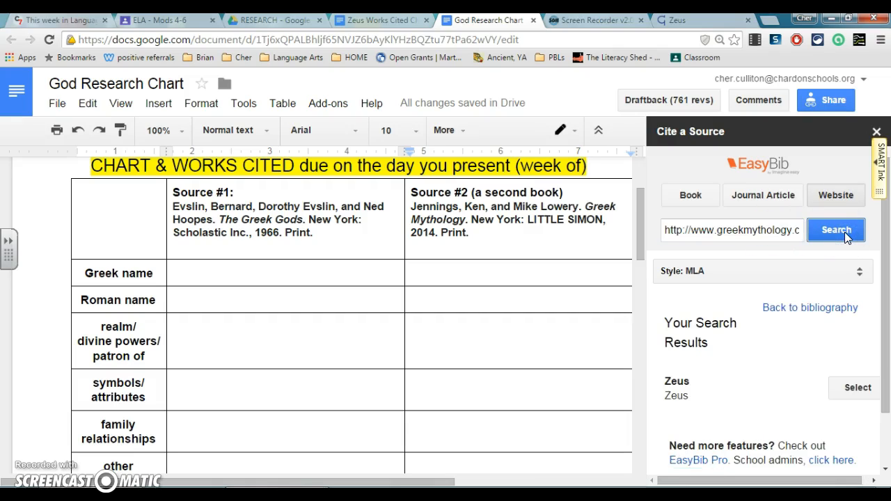
{"action": "left_click", "coordinate": [853, 390]}
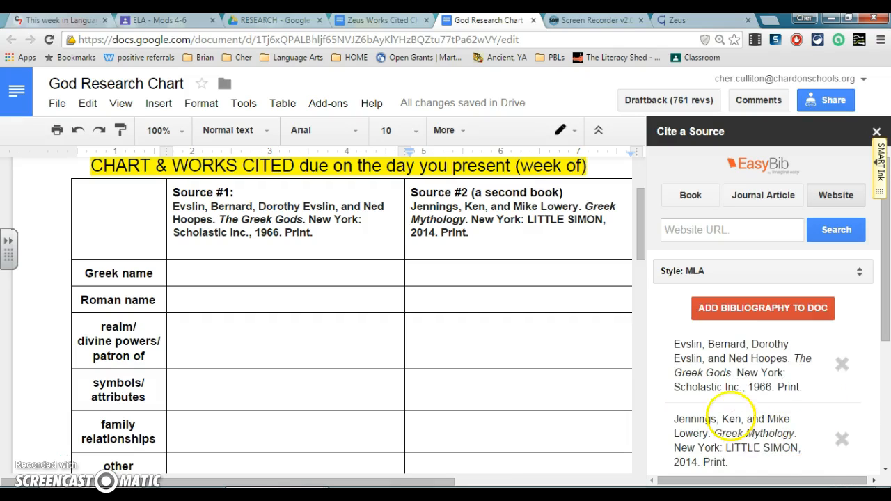
- Copy the Zeus website citation from the EasyBib bibliography onto a new line below COPY THE URL in the Source #3 cell
{"action": "scroll", "coordinate": [771, 400], "scroll_direction": "down", "scroll_amount": 3}
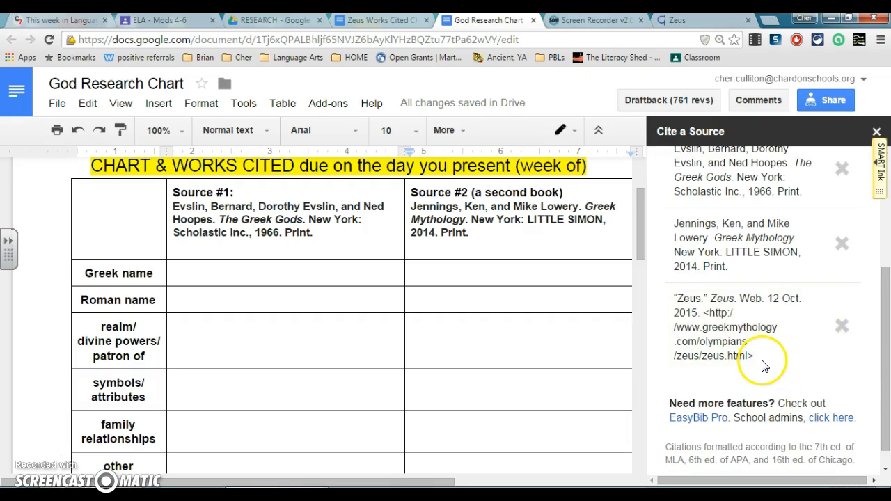
{"action": "left_click_drag", "start_coordinate": [754, 357], "coordinate": [668, 299]}
{"action": "key", "text": "ctrl+c"}
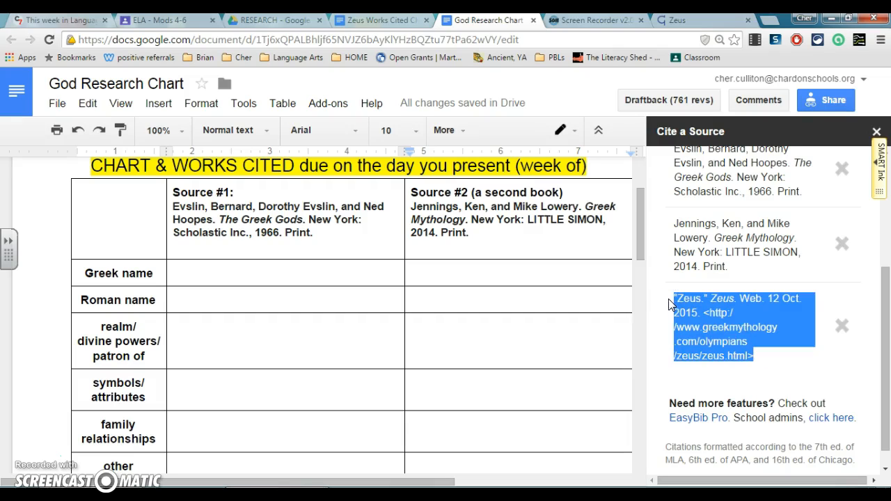
{"action": "left_click_drag", "start_coordinate": [424, 480], "coordinate": [589, 441]}
{"action": "left_click", "coordinate": [525, 207]}
{"action": "key", "text": "Return"}
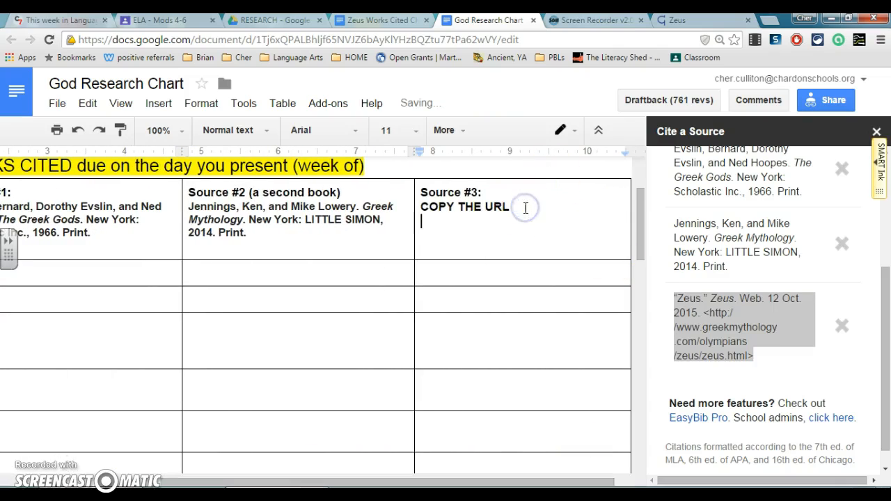
{"action": "key", "text": "ctrl+v"}
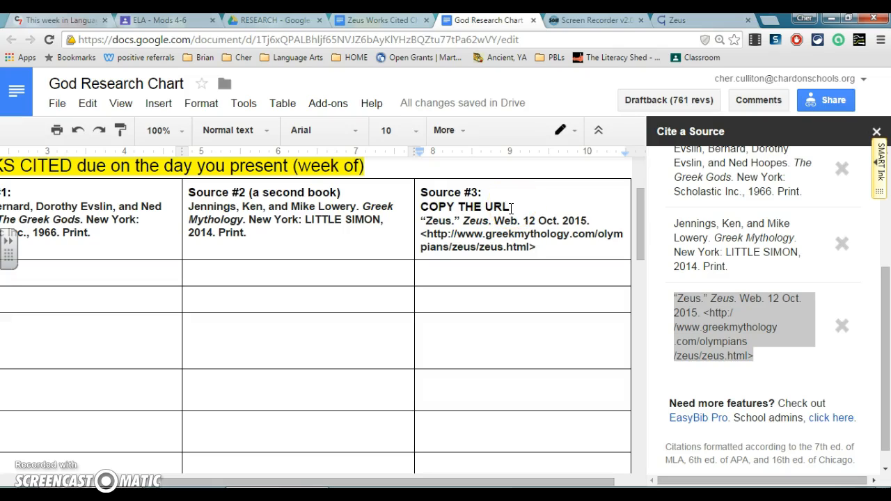
{"action": "left_click", "coordinate": [563, 97]}
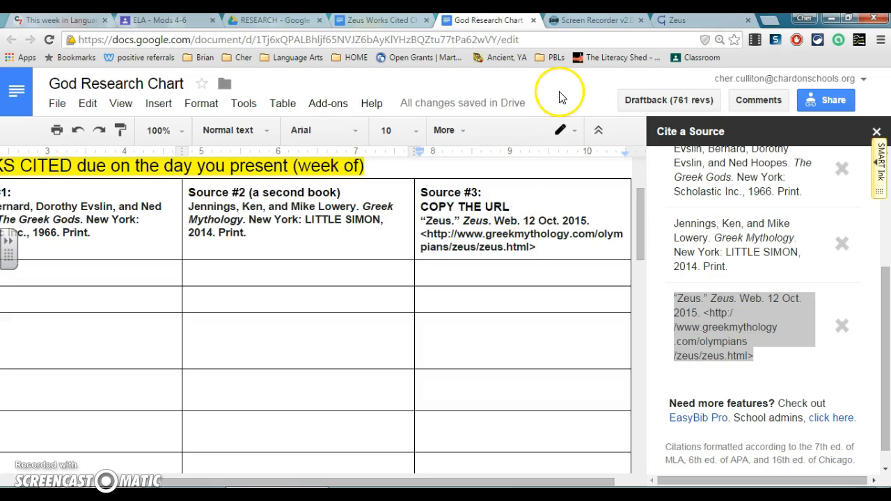
{"action": "left_click", "coordinate": [385, 23]}
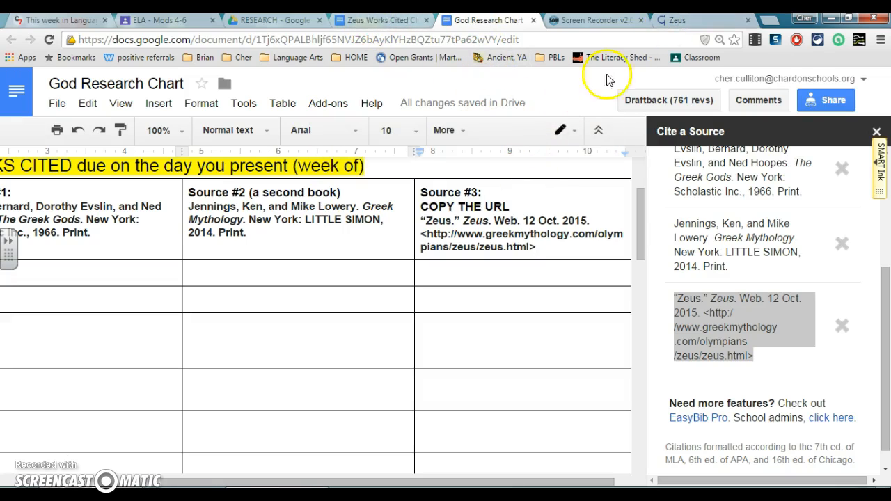
{"action": "left_click", "coordinate": [672, 21]}
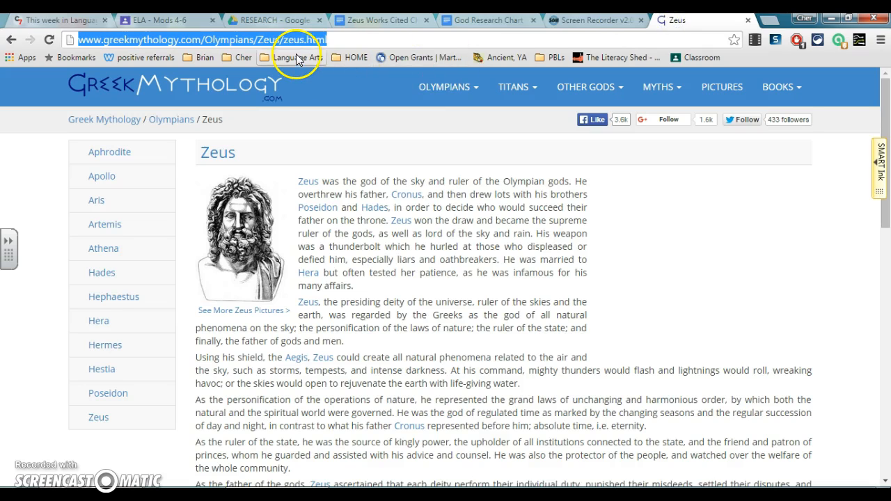
{"action": "left_click", "coordinate": [488, 20]}
{"action": "left_click", "coordinate": [517, 204]}
{"action": "type", "text": "http://www.greekmythology.com/Olympians/Zeus/zeus.html"}
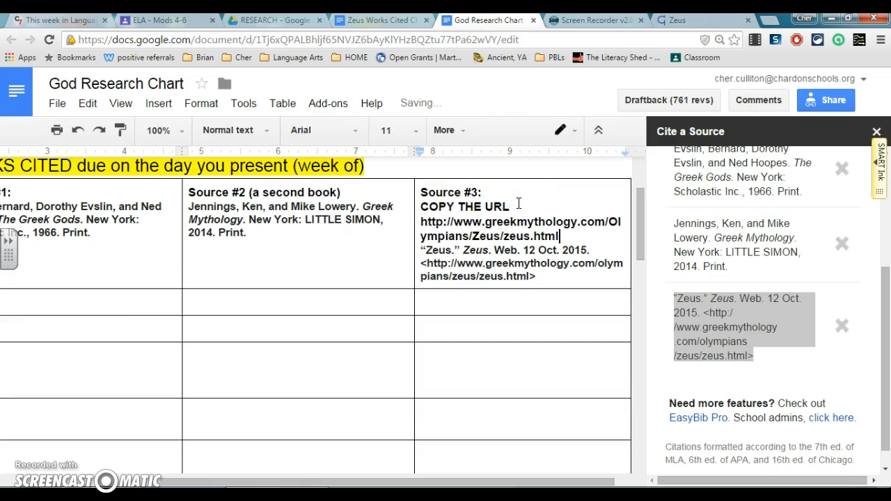
{"action": "key", "text": "Return"}
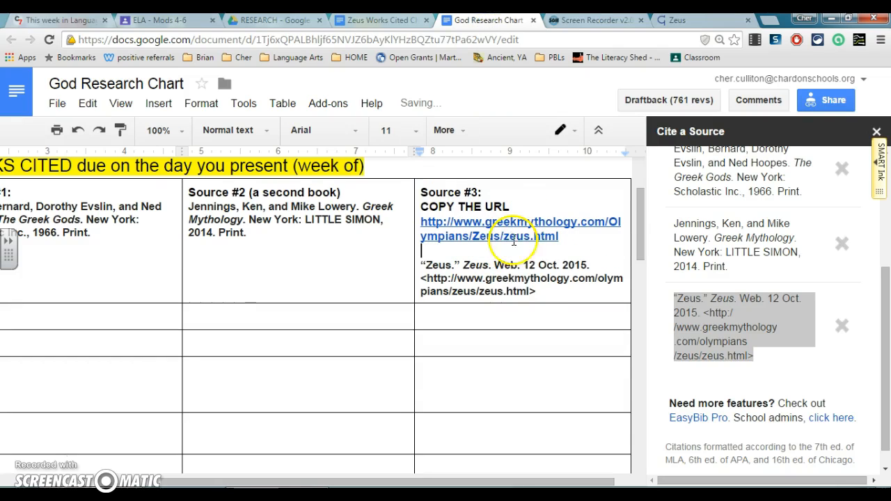
- Copy the Source #3 Zeus website citation into the Zeus Works Cited document below the Greek Mythology entry
{"action": "scroll", "coordinate": [529, 279], "scroll_direction": "down", "scroll_amount": 1}
{"action": "left_click", "coordinate": [536, 230]}
{"action": "left_click_drag", "start_coordinate": [433, 211], "coordinate": [420, 202]}
{"action": "key", "text": "ctrl+c"}
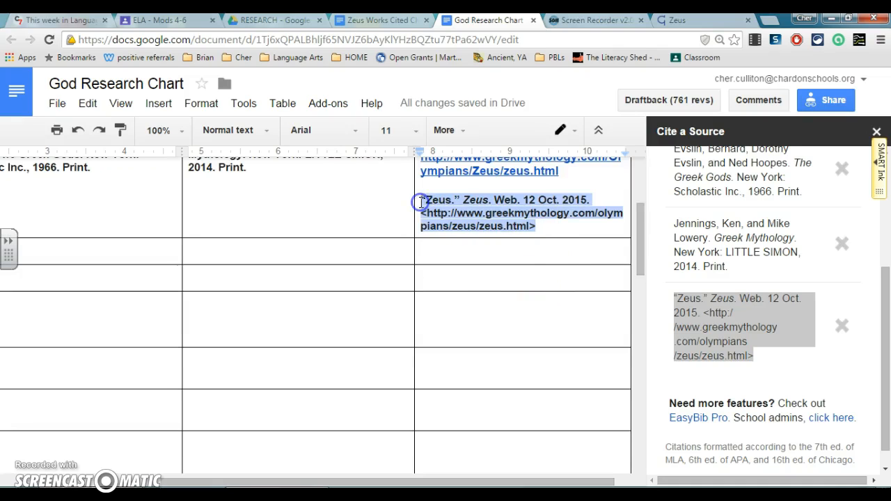
{"action": "left_click", "coordinate": [371, 22]}
{"action": "key", "text": "ctrl+v"}
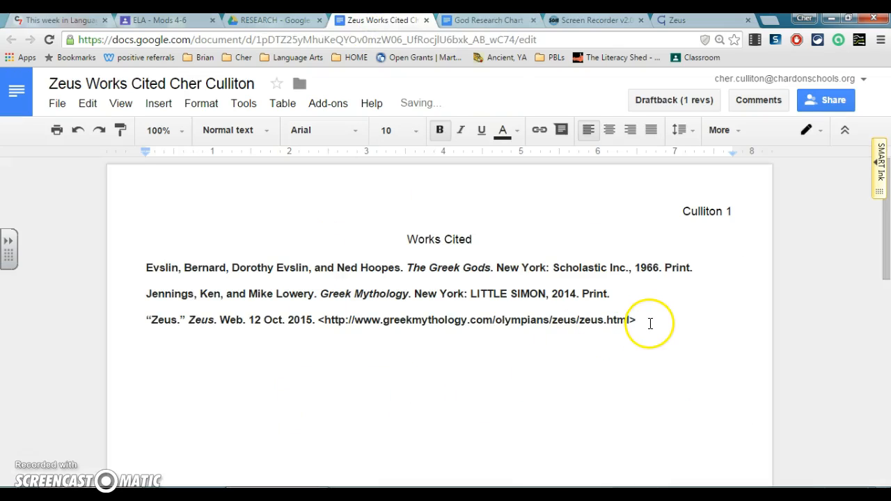
- Set all text in the Works Cited document to Arial and remove the bold from the citations
{"action": "left_click_drag", "start_coordinate": [659, 325], "coordinate": [543, 185]}
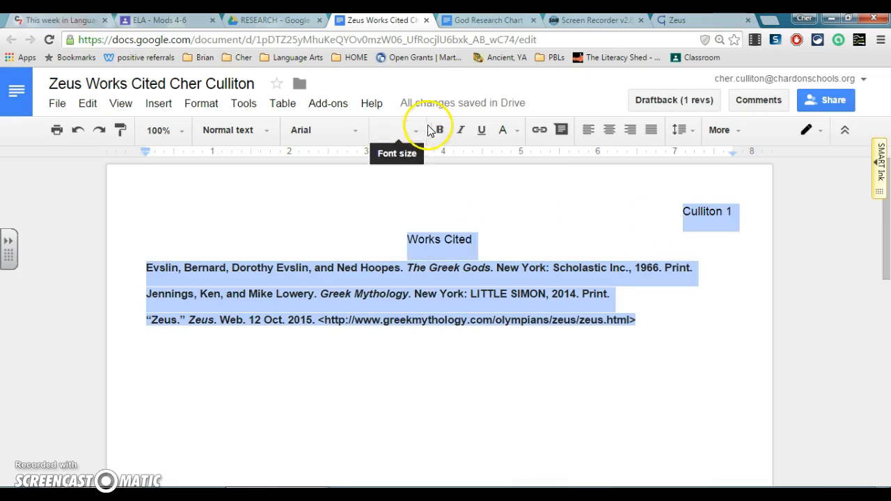
{"action": "left_click", "coordinate": [357, 132]}
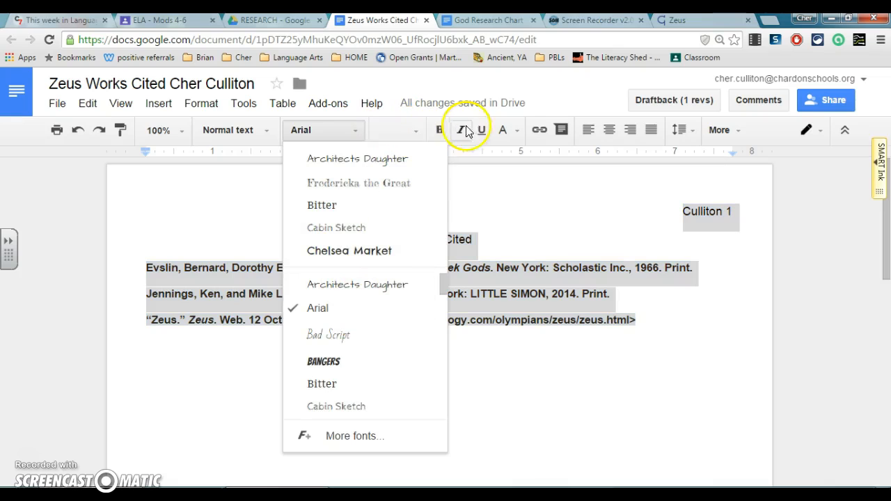
{"action": "left_click", "coordinate": [347, 312]}
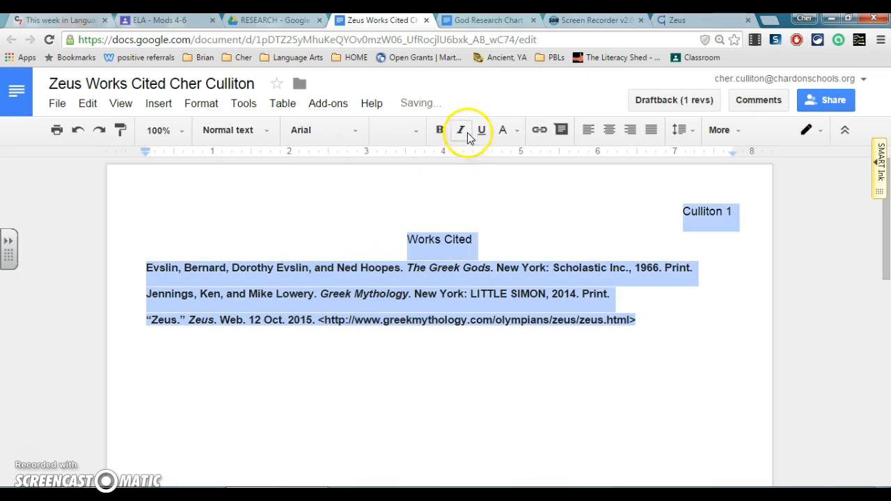
{"action": "left_click", "coordinate": [436, 131]}
{"action": "left_click", "coordinate": [436, 131]}
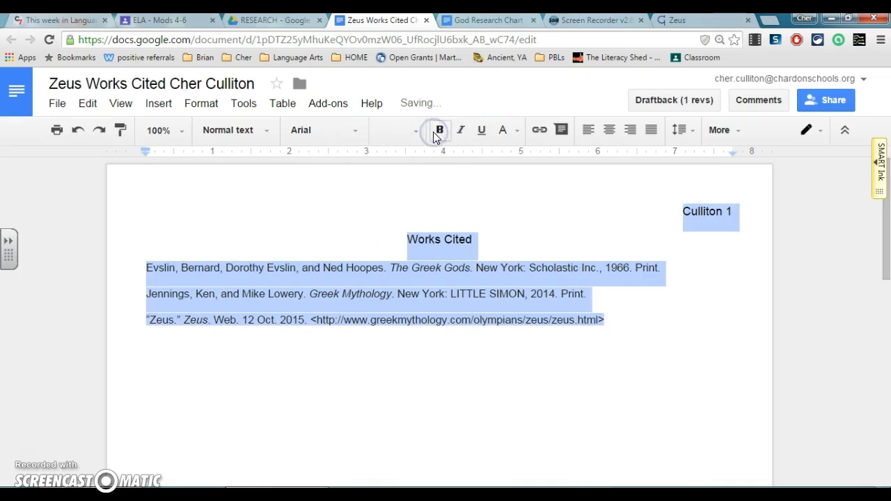
- Set the font size of the entire Works Cited document to 14
{"action": "left_click", "coordinate": [673, 339]}
{"action": "left_click", "coordinate": [643, 326]}
{"action": "key", "text": "ctrl+a"}
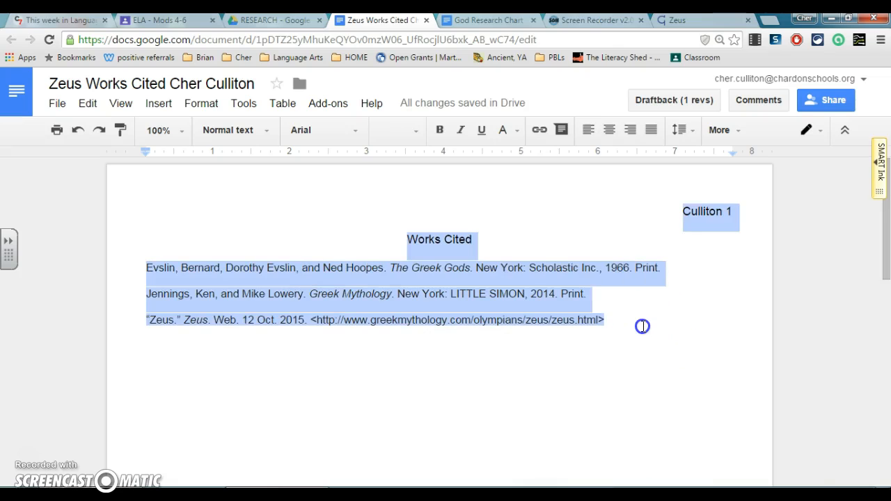
{"action": "left_click", "coordinate": [415, 130]}
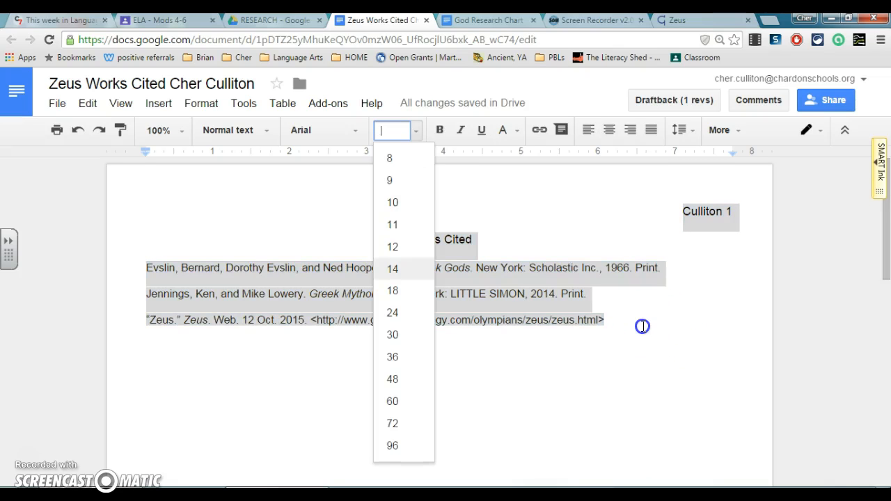
{"action": "left_click", "coordinate": [393, 268]}
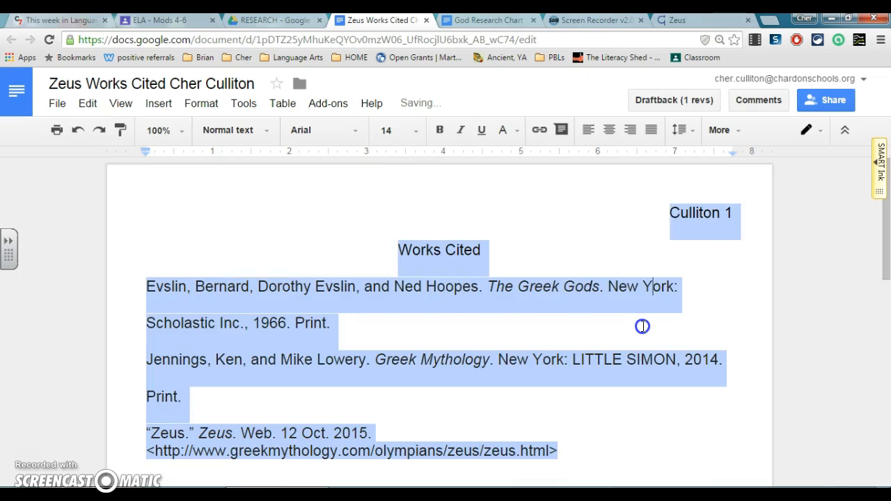
{"action": "left_click", "coordinate": [642, 327]}
{"action": "scroll", "coordinate": [643, 327], "scroll_direction": "down", "scroll_amount": 1}
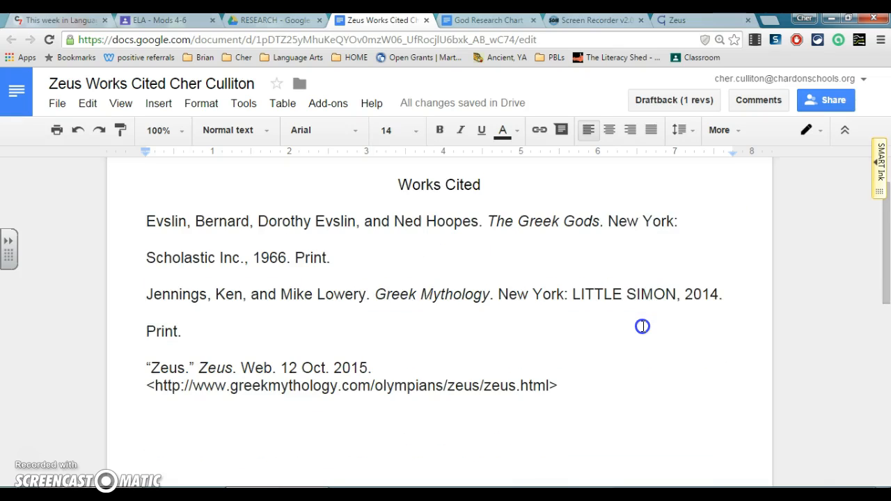
{"action": "scroll", "coordinate": [657, 310], "scroll_direction": "up", "scroll_amount": 1}
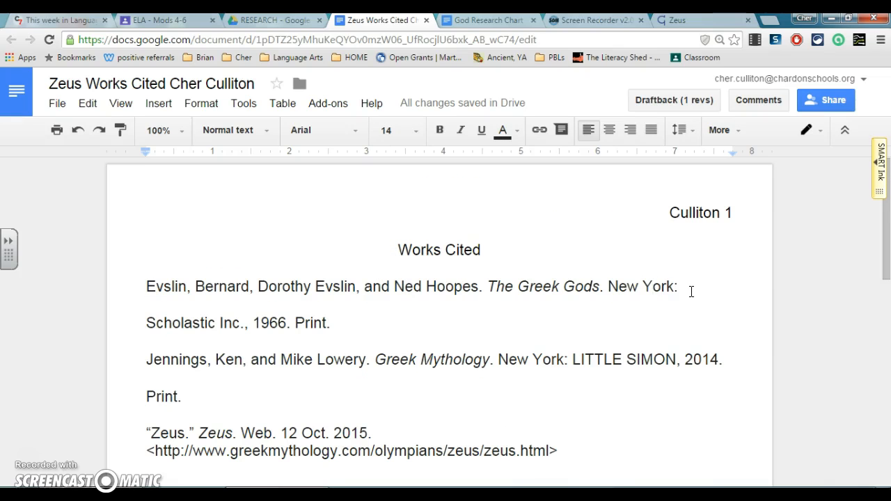
- Indent the second line of both The Greek Gods and Greek Mythology citations by one tab stop
{"action": "left_click", "coordinate": [146, 323]}
{"action": "left_click", "coordinate": [143, 288]}
{"action": "left_click", "coordinate": [137, 321]}
{"action": "key", "text": "Tab"}
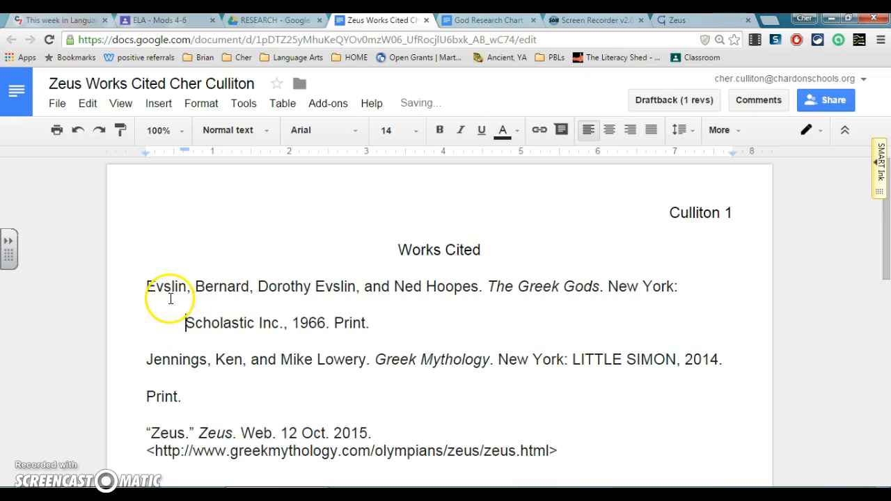
{"action": "left_click", "coordinate": [144, 287]}
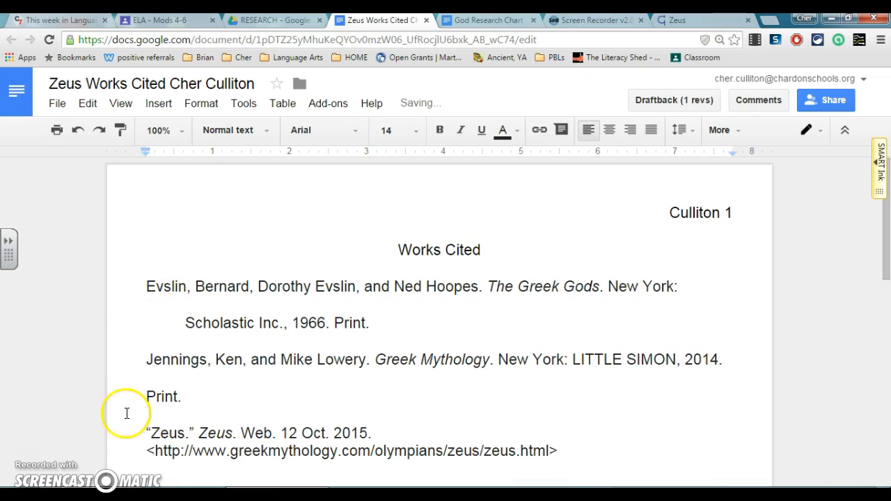
{"action": "left_click", "coordinate": [144, 395]}
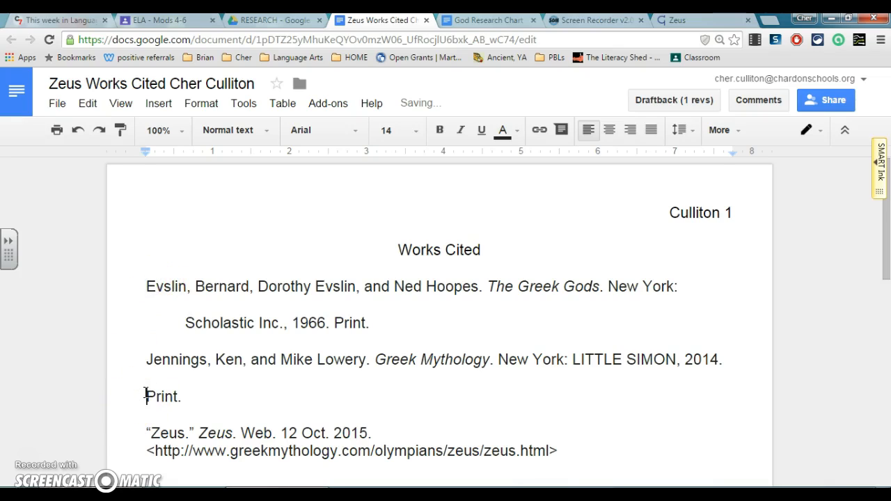
{"action": "key", "text": "Tab"}
- Put the web address of the Zeus website citation on its own line and indent it by one tab stop
{"action": "scroll", "coordinate": [146, 397], "scroll_direction": "down", "scroll_amount": 1}
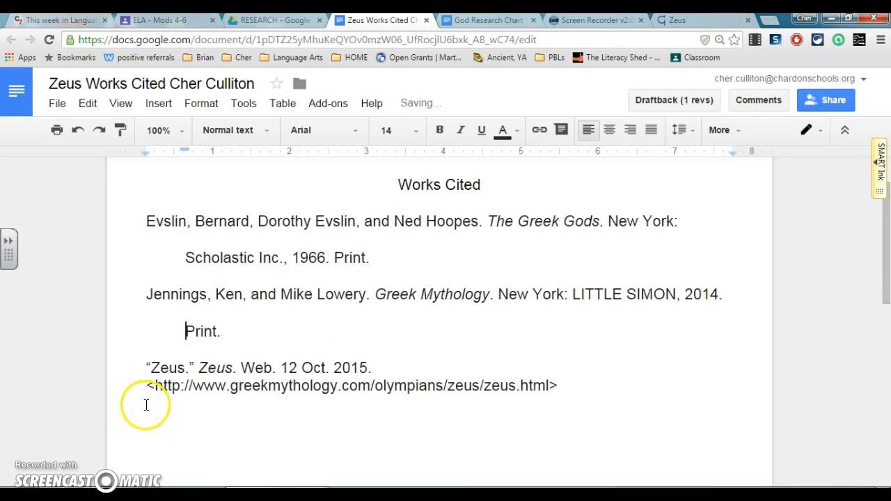
{"action": "left_click", "coordinate": [144, 385]}
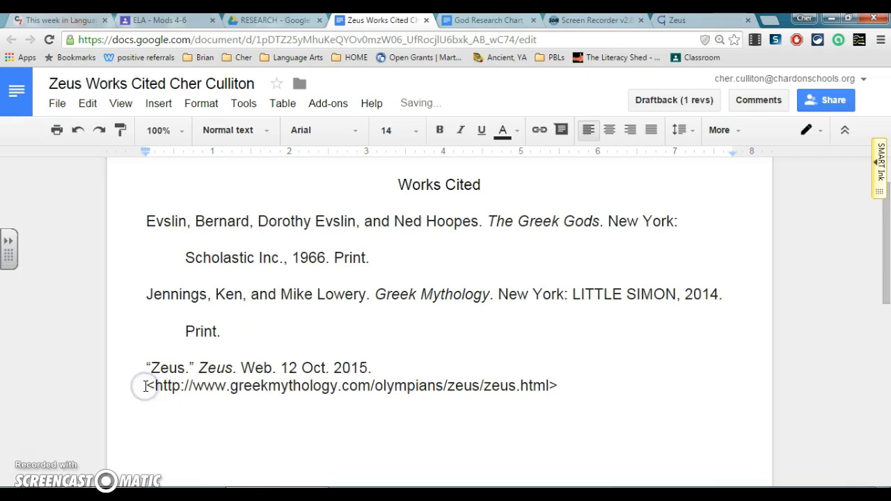
{"action": "key", "text": "Return"}
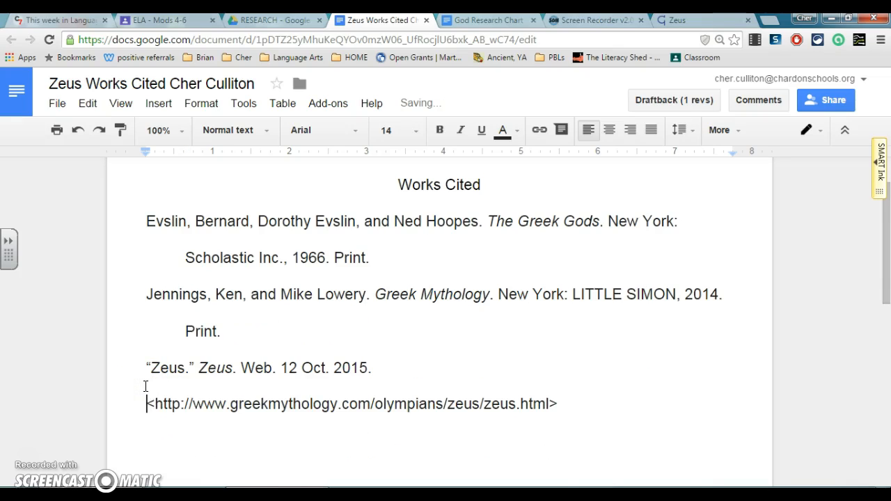
{"action": "key", "text": "Tab"}
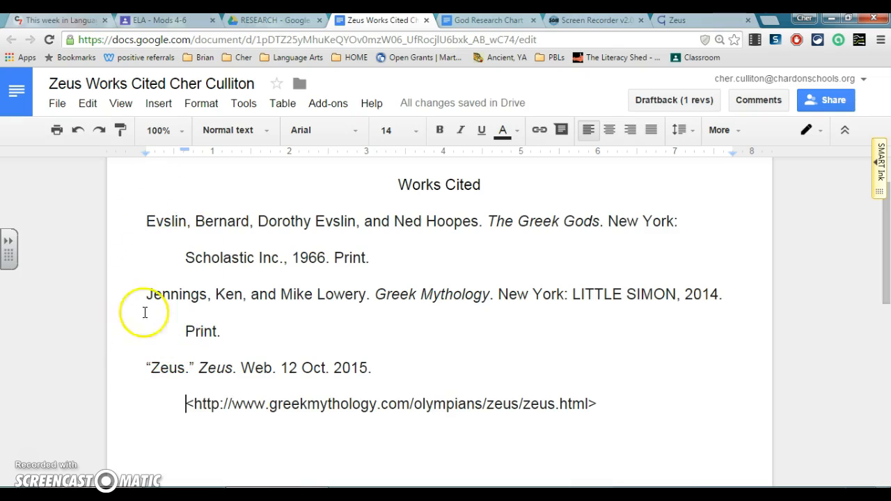
- Review the formatted Works Cited page, the Greek God Research Chart assignment in Google Classroom and the source columns in God Research Chart
{"action": "scroll", "coordinate": [148, 223], "scroll_direction": "up", "scroll_amount": 2}
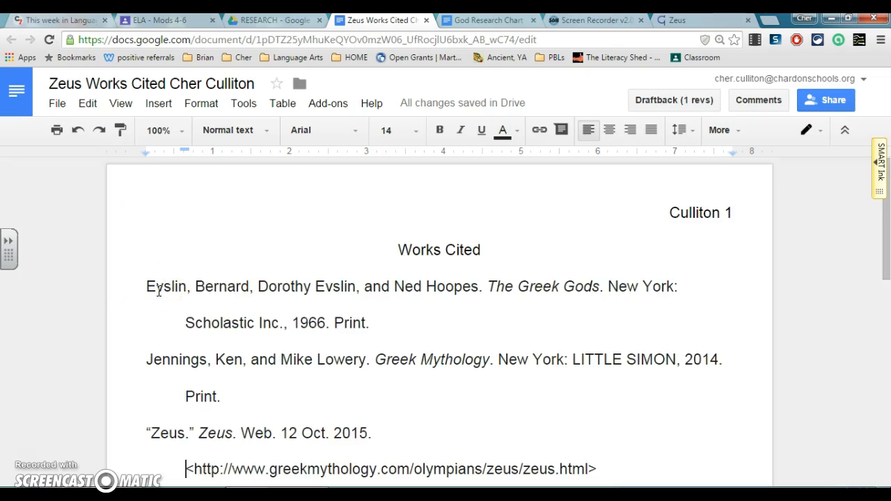
{"action": "scroll", "coordinate": [159, 291], "scroll_direction": "down", "scroll_amount": 2}
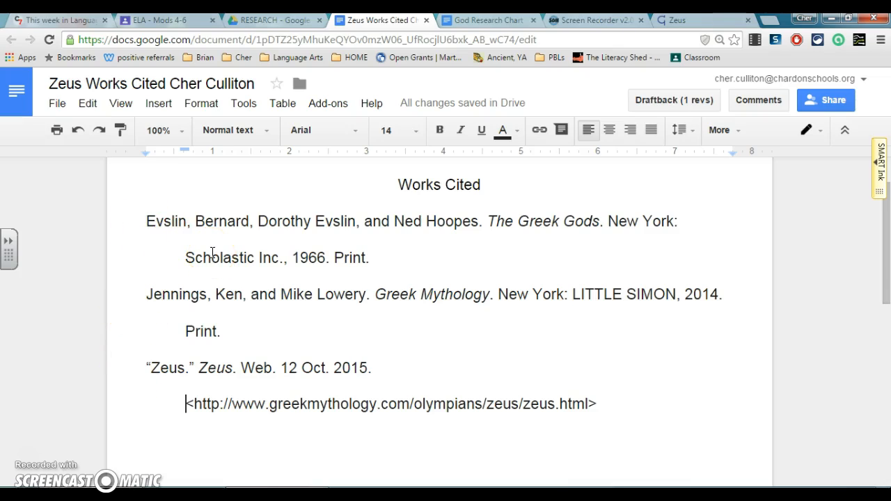
{"action": "scroll", "coordinate": [451, 259], "scroll_direction": "up", "scroll_amount": 2}
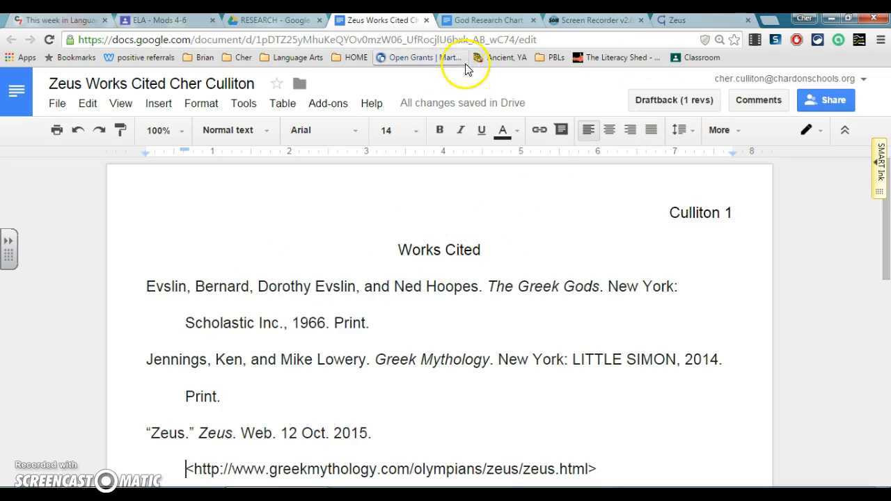
{"action": "left_click", "coordinate": [178, 21]}
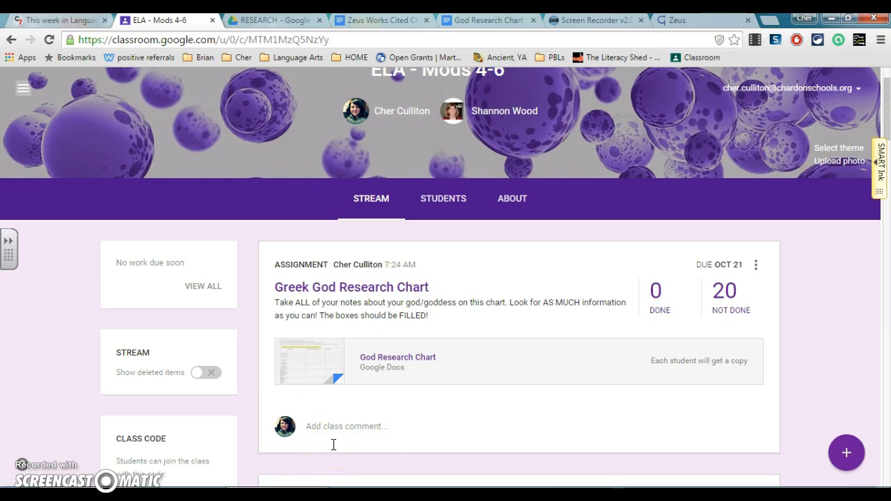
{"action": "left_click", "coordinate": [376, 23]}
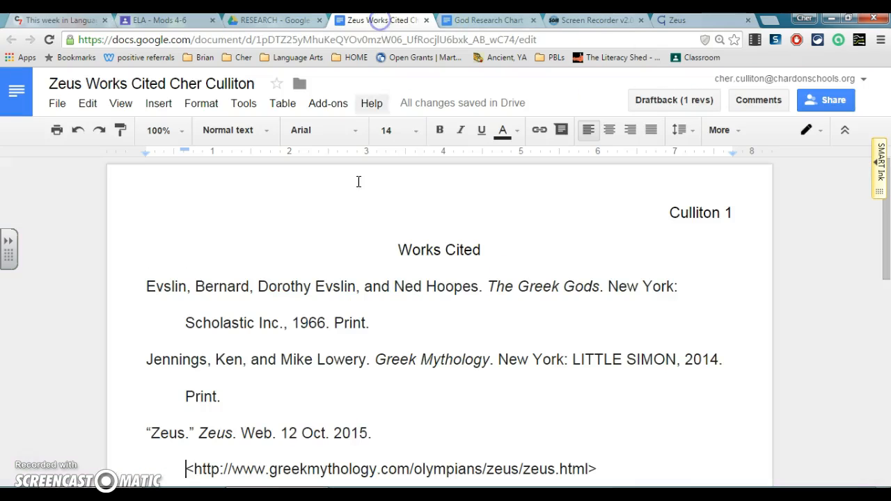
{"action": "left_click", "coordinate": [159, 21]}
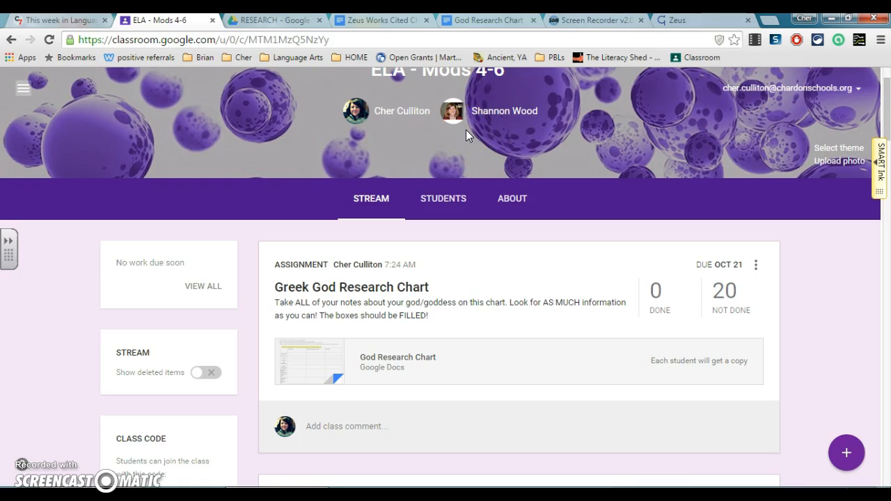
{"action": "left_click", "coordinate": [476, 21]}
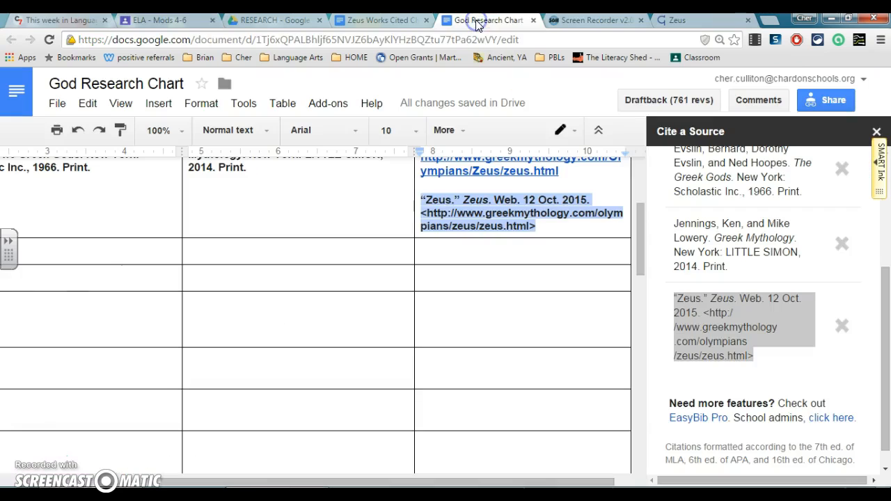
{"action": "scroll", "coordinate": [517, 222], "scroll_direction": "up", "scroll_amount": 3}
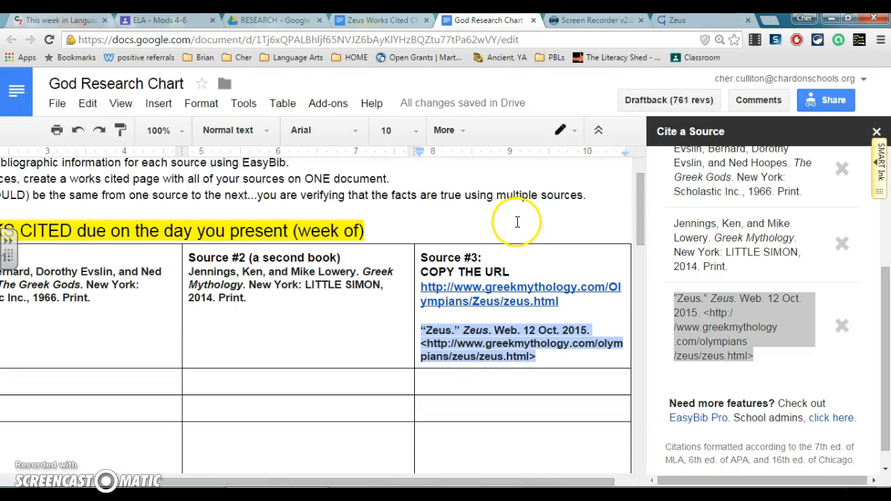